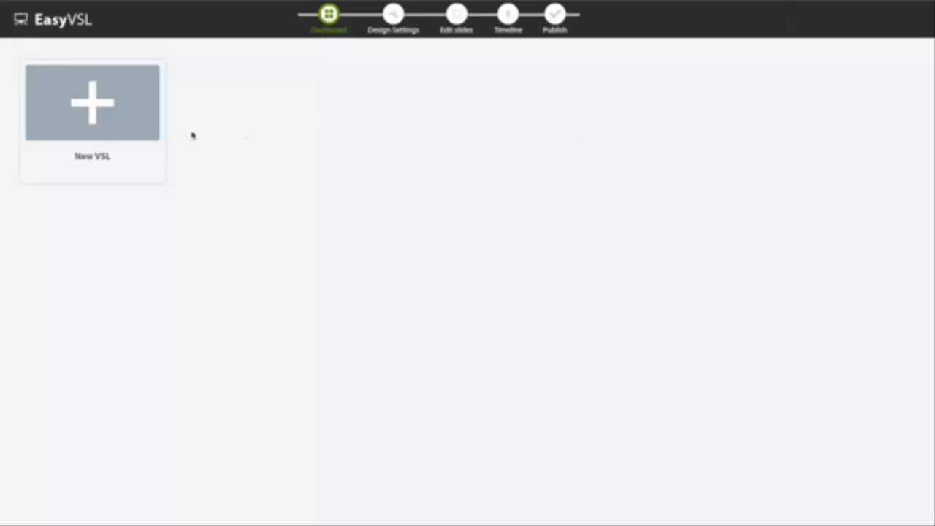
- Create a new VSL titled EasyVSL with the paste text option
{"action": "left_click", "coordinate": [115, 108]}
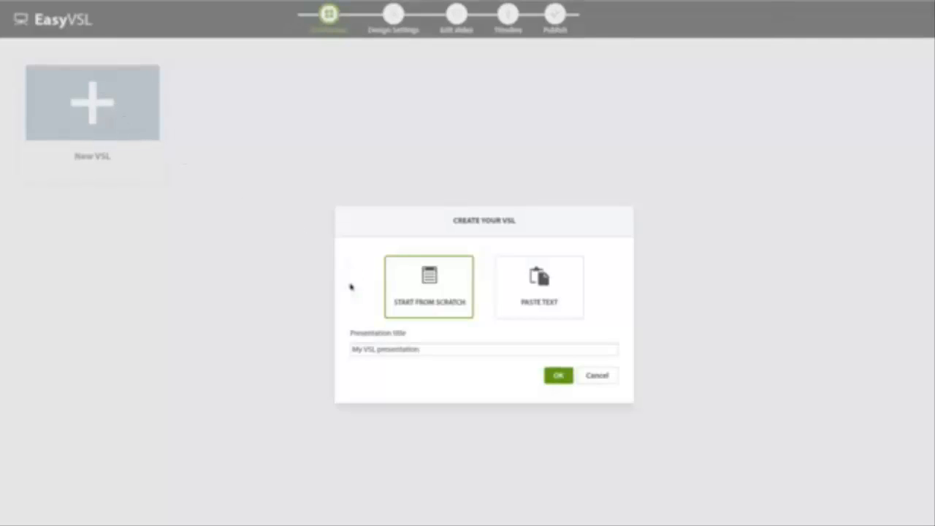
{"action": "left_click_drag", "start_coordinate": [430, 346], "coordinate": [300, 342]}
{"action": "type", "text": "EasyVSL"}
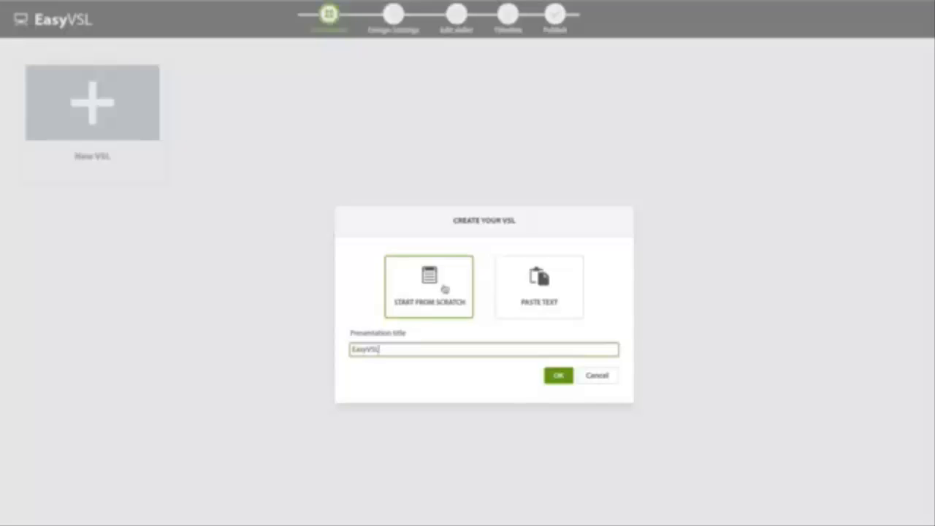
{"action": "left_click", "coordinate": [533, 285]}
{"action": "left_click", "coordinate": [557, 375]}
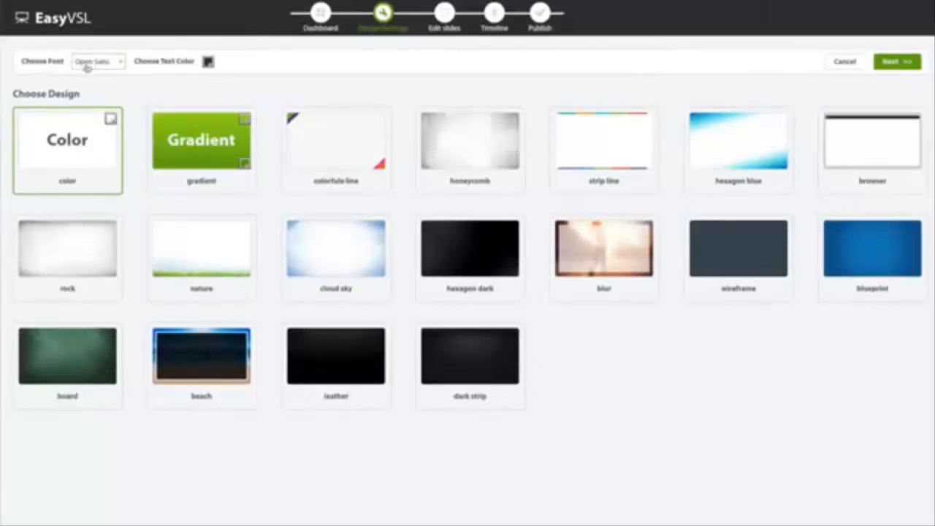
- Choose a dark text color and the browser design, and continue to the text entry
{"action": "left_click", "coordinate": [208, 61]}
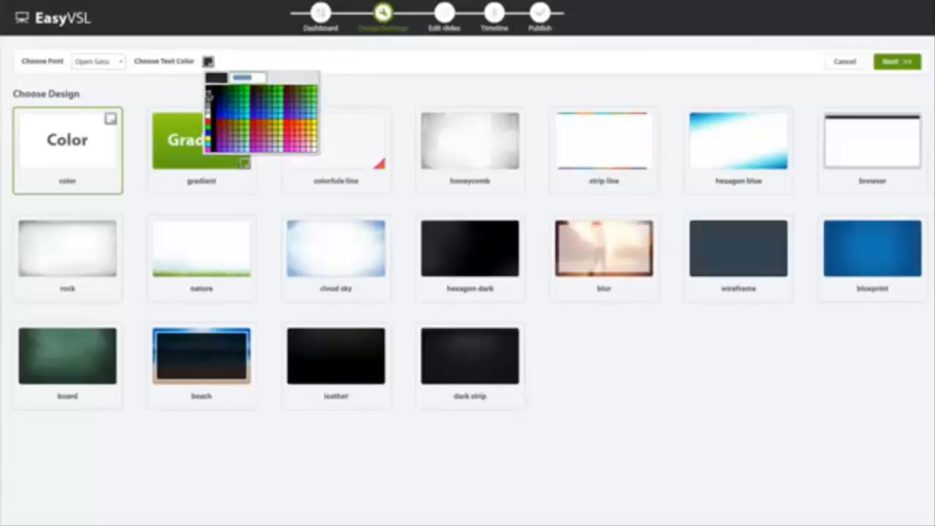
{"action": "left_click", "coordinate": [209, 95]}
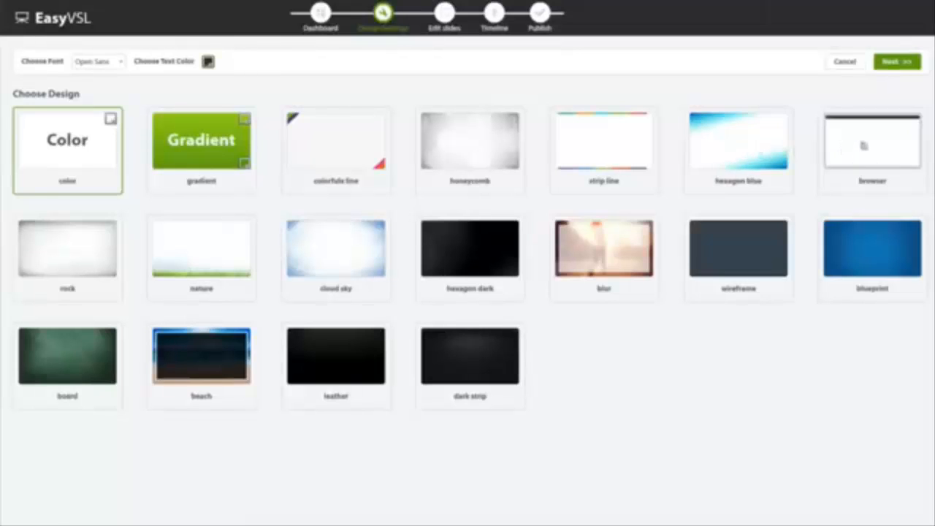
{"action": "left_click", "coordinate": [879, 162]}
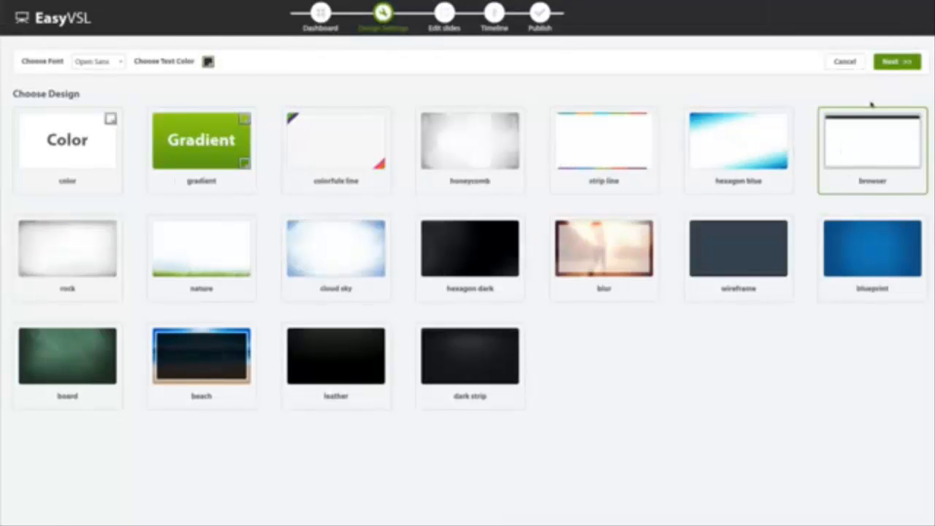
{"action": "left_click", "coordinate": [892, 63]}
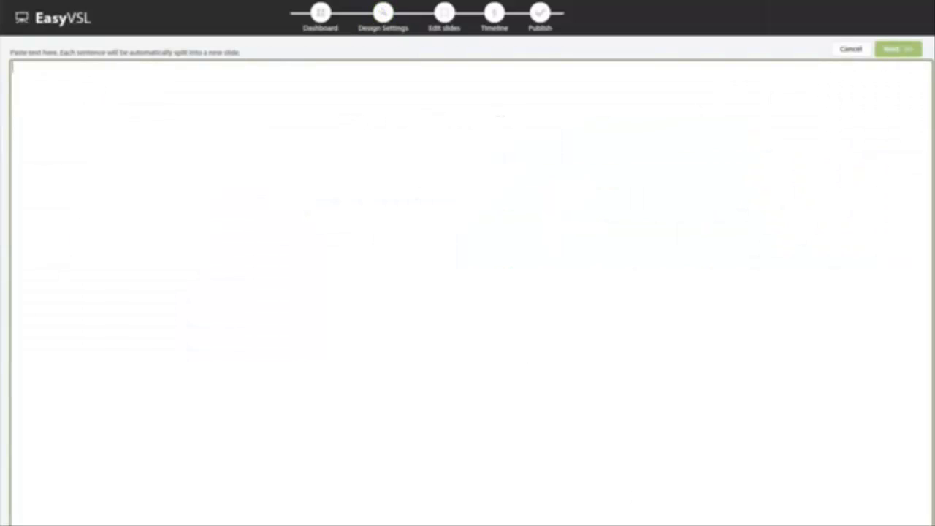
- Copy the entire sales script from the Word document and paste it into the EasyVSL slide text area
{"action": "left_click", "coordinate": [680, 521]}
{"action": "key", "text": "super+a"}
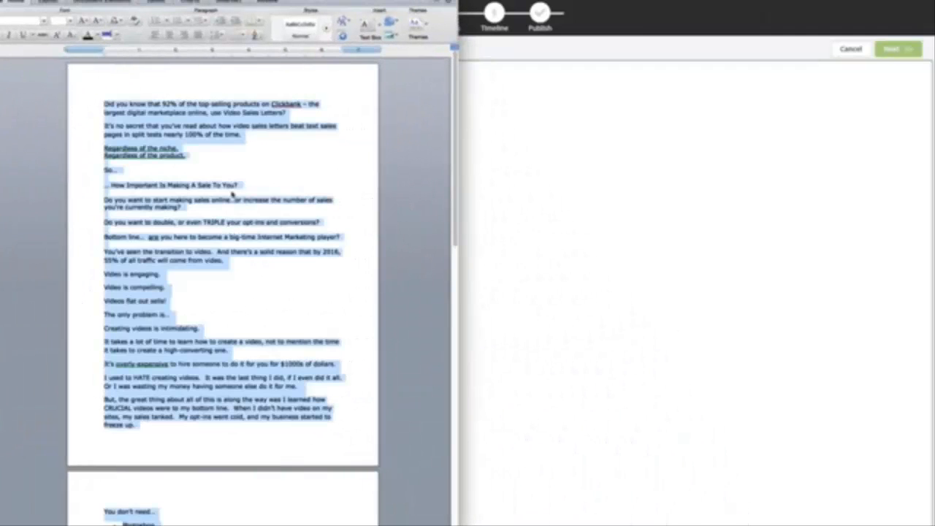
{"action": "key", "text": "super+m"}
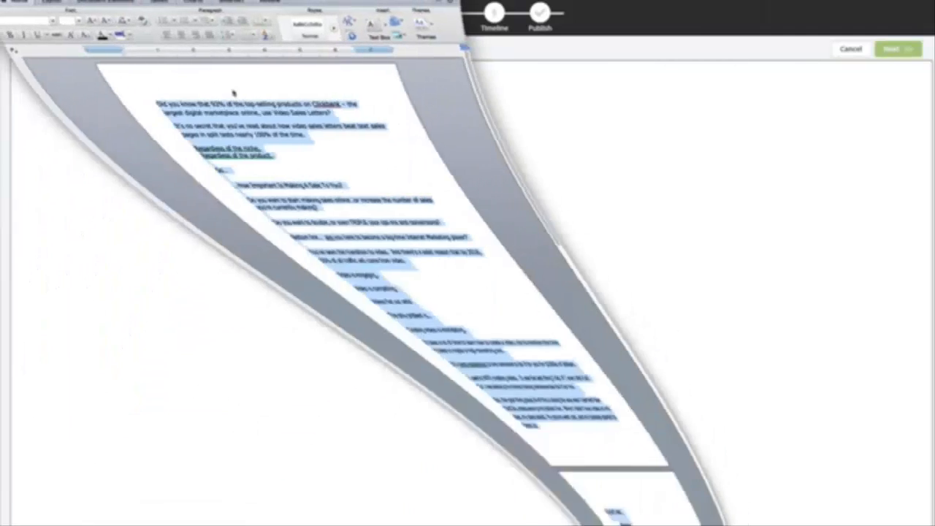
{"action": "left_click", "coordinate": [258, 136]}
{"action": "key", "text": "super+v"}
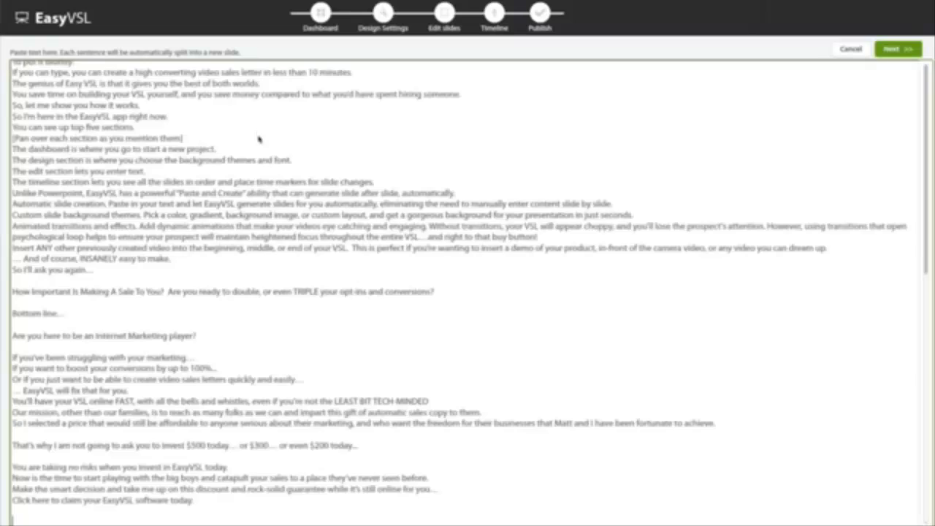
- Insert splitting marks after "Clickbank" and at the line ends from the opening sentence through "number of sales you're currently making?", including the blank lines around "So…"
{"action": "scroll", "coordinate": [240, 156], "scroll_direction": "up", "scroll_amount": 5}
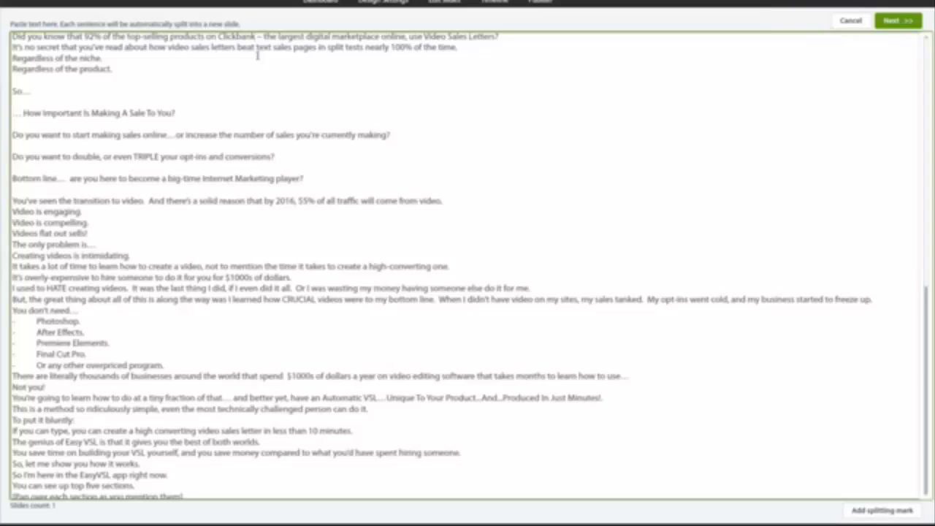
{"action": "left_click", "coordinate": [862, 512]}
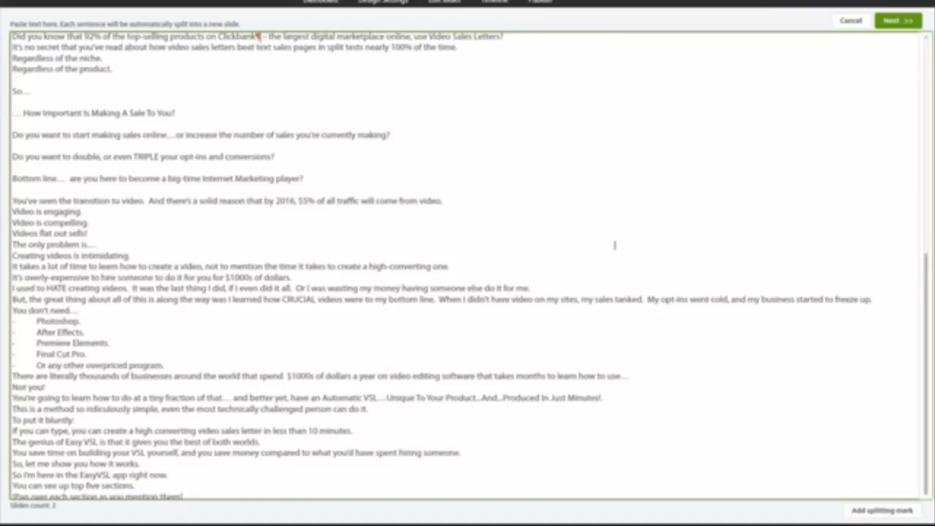
{"action": "left_click", "coordinate": [512, 37]}
{"action": "left_click", "coordinate": [464, 48]}
{"action": "left_click", "coordinate": [146, 60]}
{"action": "left_click", "coordinate": [142, 69]}
{"action": "left_click", "coordinate": [32, 80]}
{"action": "left_click", "coordinate": [28, 100]}
{"action": "left_click", "coordinate": [209, 112]}
{"action": "left_click", "coordinate": [409, 136]}
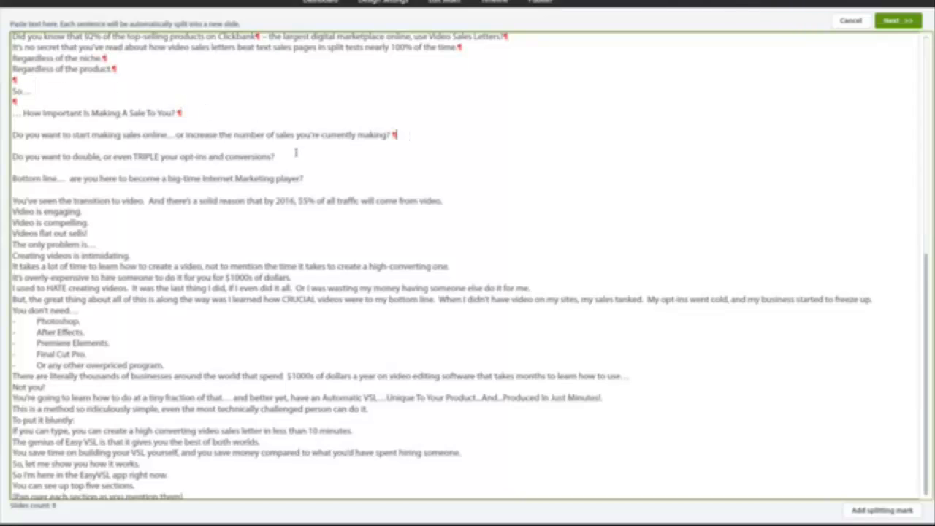
- Add splitting marks at the ends of the lines from "Do you want to double" through "Videos flat out sells!"
{"action": "left_click", "coordinate": [295, 155]}
{"action": "left_click", "coordinate": [321, 180]}
{"action": "left_click", "coordinate": [450, 201]}
{"action": "left_click", "coordinate": [101, 212]}
{"action": "left_click", "coordinate": [108, 224]}
{"action": "left_click", "coordinate": [108, 233]}
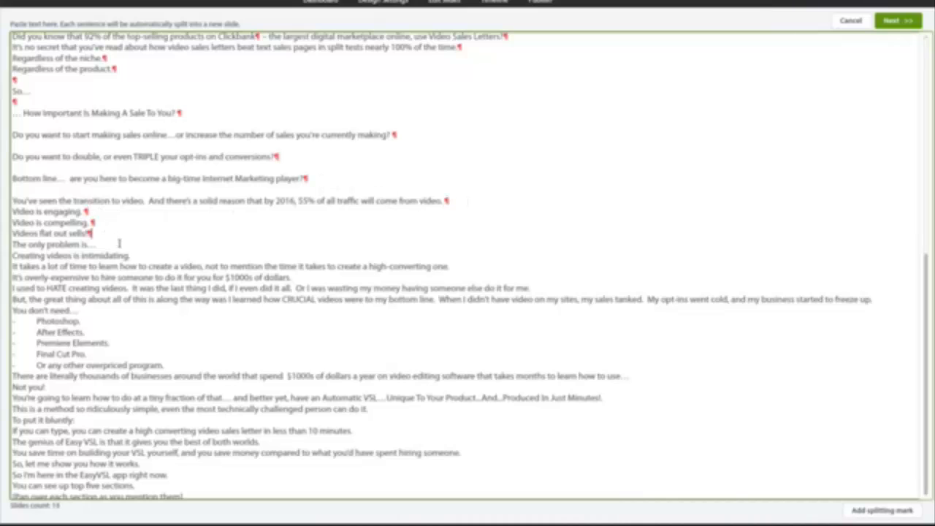
- Add splitting marks from "The only problem is…" through "You don't need…", including before "When I didn't have video" and "My opt-ins went cold"
{"action": "left_click", "coordinate": [119, 244]}
{"action": "left_click", "coordinate": [148, 256]}
{"action": "left_click", "coordinate": [468, 267]}
{"action": "left_click", "coordinate": [309, 278]}
{"action": "left_click", "coordinate": [541, 287]}
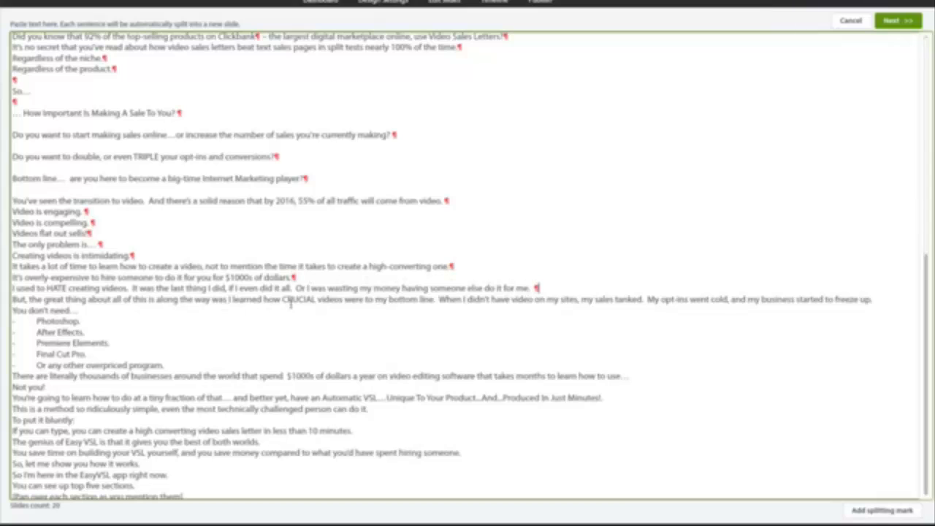
{"action": "left_click", "coordinate": [440, 300]}
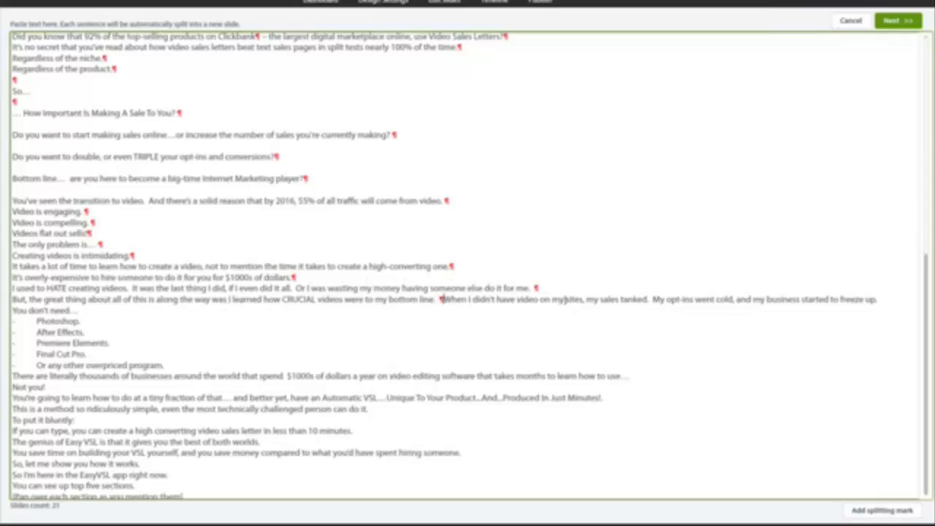
{"action": "left_click", "coordinate": [652, 300]}
{"action": "left_click", "coordinate": [92, 310]}
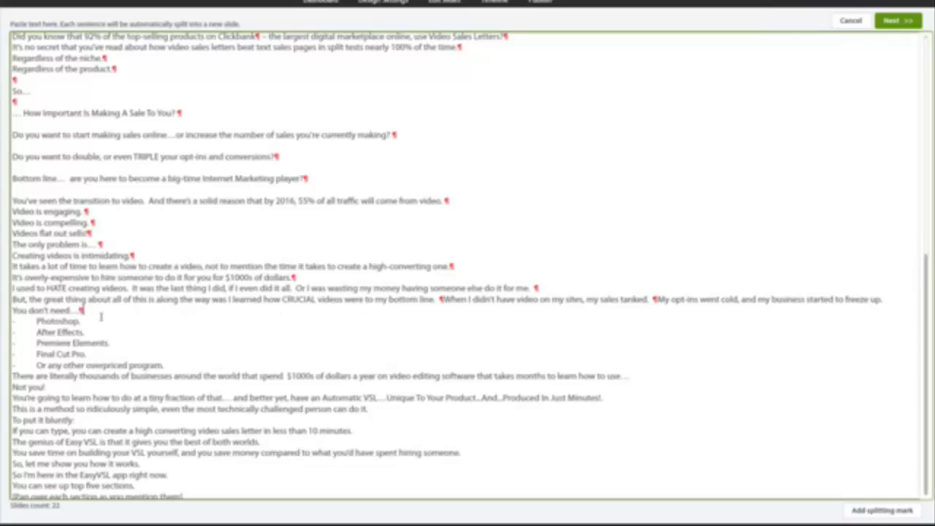
- Add splitting marks after each item of the Photoshop list, before "$1000s of dollars a year" and after "Not you!"
{"action": "left_click", "coordinate": [91, 321]}
{"action": "left_click", "coordinate": [111, 332]}
{"action": "left_click", "coordinate": [121, 342]}
{"action": "left_click", "coordinate": [90, 354]}
{"action": "left_click", "coordinate": [166, 365]}
{"action": "left_click", "coordinate": [288, 375]}
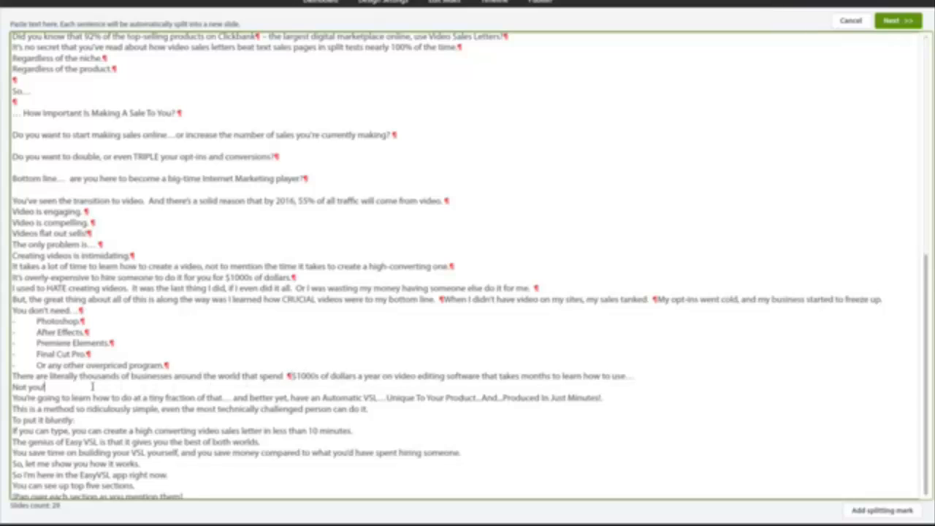
{"action": "left_click", "coordinate": [46, 386]}
- Split the "You're going to learn" line into three parts and mark each following line's end through "So, let me show you how it works."
{"action": "scroll", "coordinate": [247, 377], "scroll_direction": "down", "scroll_amount": 2}
{"action": "left_click", "coordinate": [235, 340]}
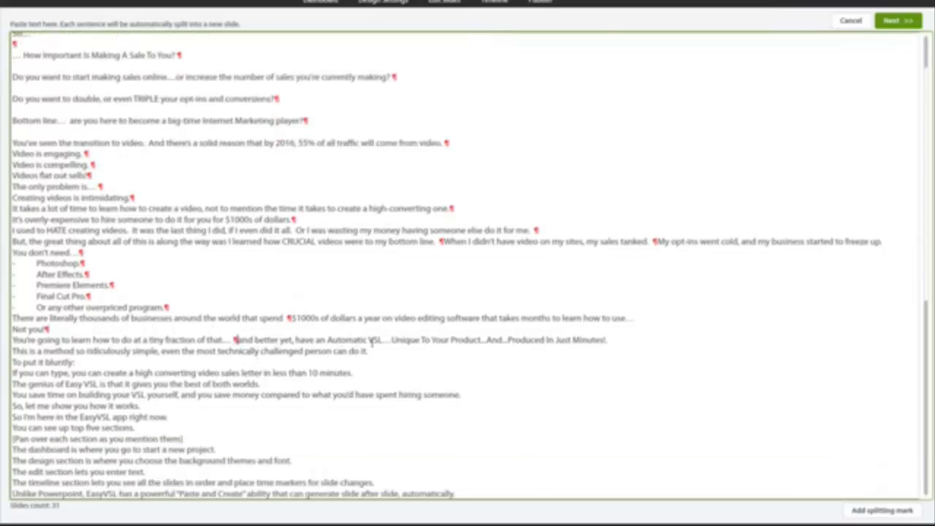
{"action": "left_click", "coordinate": [390, 340]}
{"action": "left_click", "coordinate": [613, 339]}
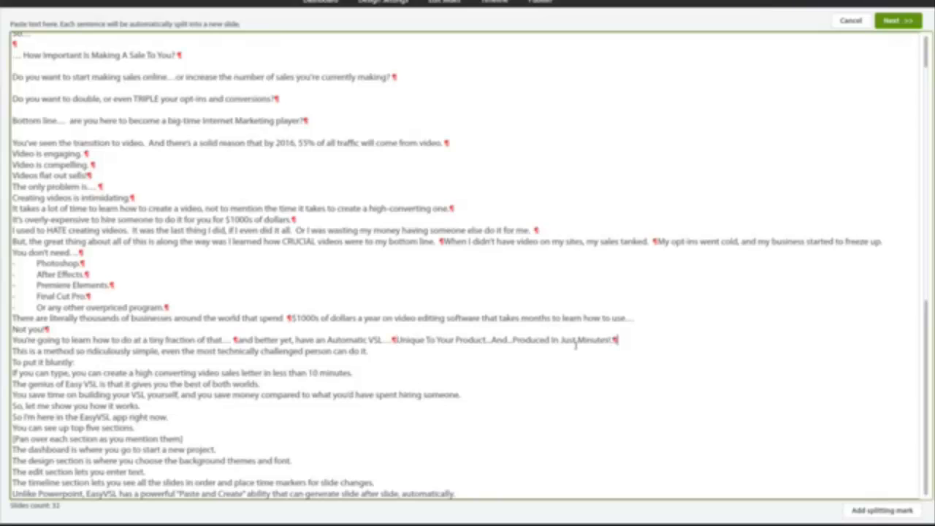
{"action": "left_click", "coordinate": [369, 350]}
{"action": "left_click", "coordinate": [76, 362]}
{"action": "left_click", "coordinate": [354, 373]}
{"action": "left_click", "coordinate": [263, 383]}
{"action": "left_click", "coordinate": [461, 394]}
{"action": "left_click", "coordinate": [139, 405]}
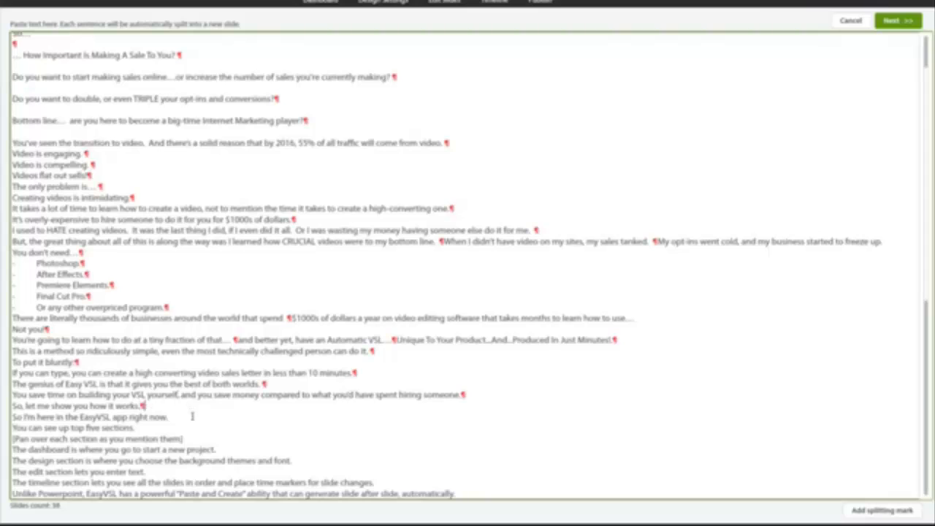
- Add splitting marks at the line ends from "So I'm here in the EasyVSL app" through "The timeline section"
{"action": "left_click", "coordinate": [168, 416]}
{"action": "left_click", "coordinate": [136, 428]}
{"action": "left_click", "coordinate": [184, 438]}
{"action": "scroll", "coordinate": [190, 438], "scroll_direction": "down", "scroll_amount": 3}
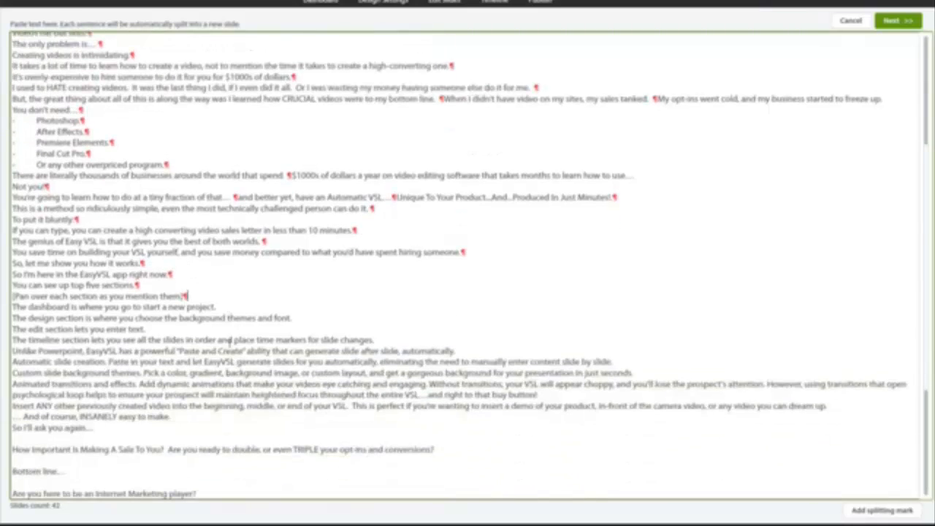
{"action": "left_click", "coordinate": [217, 306]}
{"action": "left_click", "coordinate": [294, 317]}
{"action": "left_click", "coordinate": [148, 329]}
{"action": "left_click", "coordinate": [376, 340]}
- Add splitting marks from "Unlike Powerpoint" through the blank line before "Bottom line…", leaving "Automatic slide creation" joined to the custom themes line
{"action": "left_click", "coordinate": [457, 350]}
{"action": "left_click", "coordinate": [633, 374]}
{"action": "left_click", "coordinate": [590, 392]}
{"action": "left_click", "coordinate": [827, 406]}
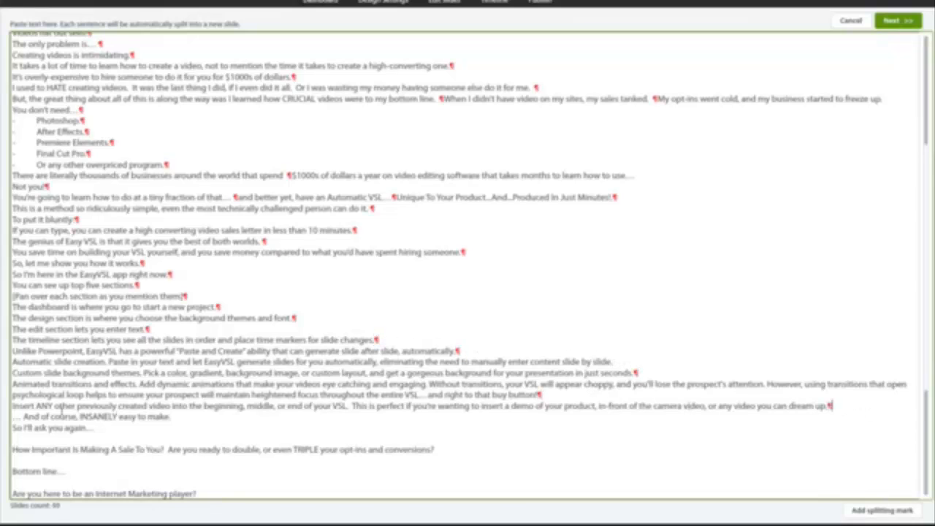
{"action": "left_click", "coordinate": [136, 426]}
{"action": "left_click", "coordinate": [449, 447]}
{"action": "left_click", "coordinate": [117, 462]}
- Add splitting marks to the lines from "Are you here to be an Internet Marketing player?" through "LEAST BIT TECH-MINDED"
{"action": "scroll", "coordinate": [155, 473], "scroll_direction": "down", "scroll_amount": 5}
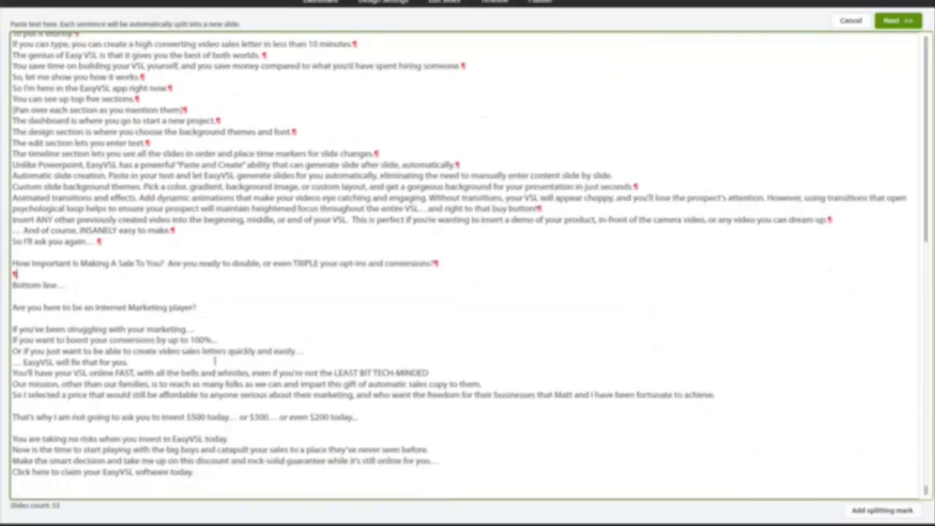
{"action": "left_click", "coordinate": [197, 307]}
{"action": "left_click", "coordinate": [196, 329]}
{"action": "left_click", "coordinate": [321, 352]}
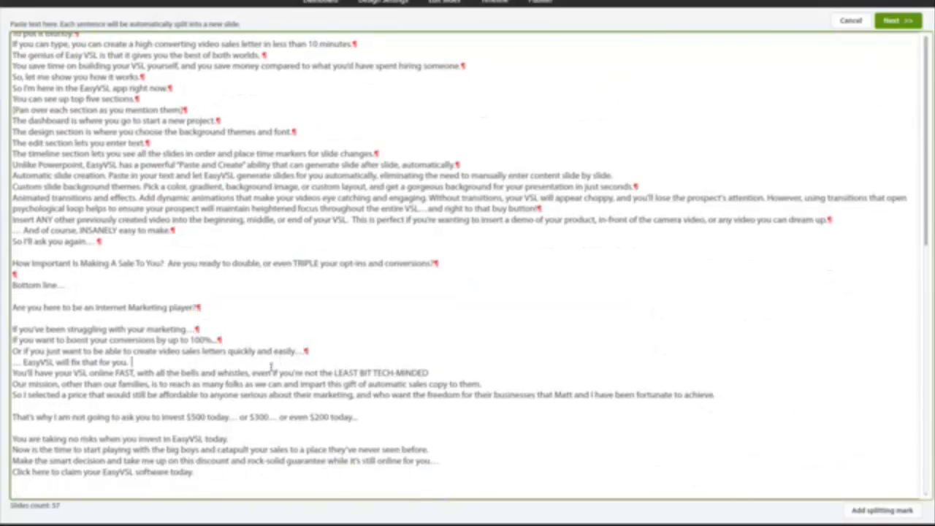
{"action": "left_click", "coordinate": [133, 361]}
{"action": "left_click", "coordinate": [428, 372]}
- Generate the slides from the marked text, review the slide list and continue to the slide editor
{"action": "scroll", "coordinate": [453, 360], "scroll_direction": "up", "scroll_amount": 10}
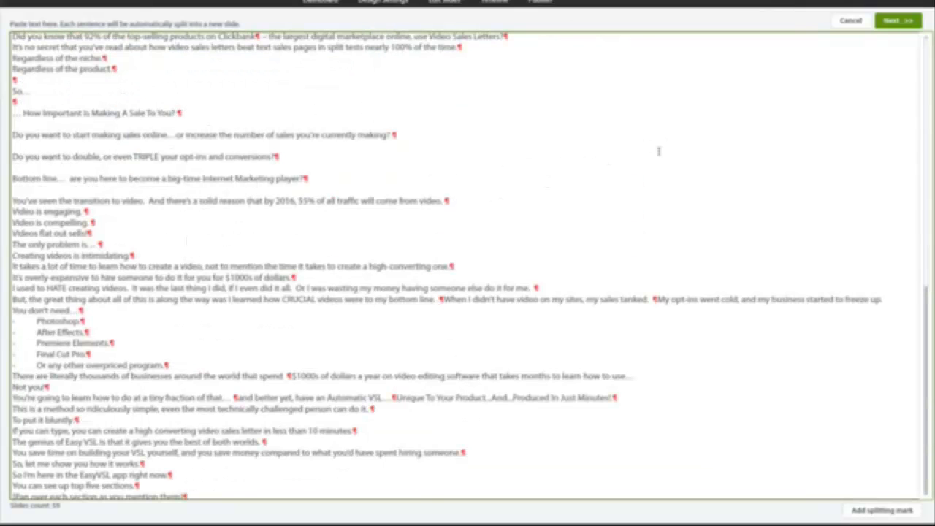
{"action": "left_click", "coordinate": [896, 25]}
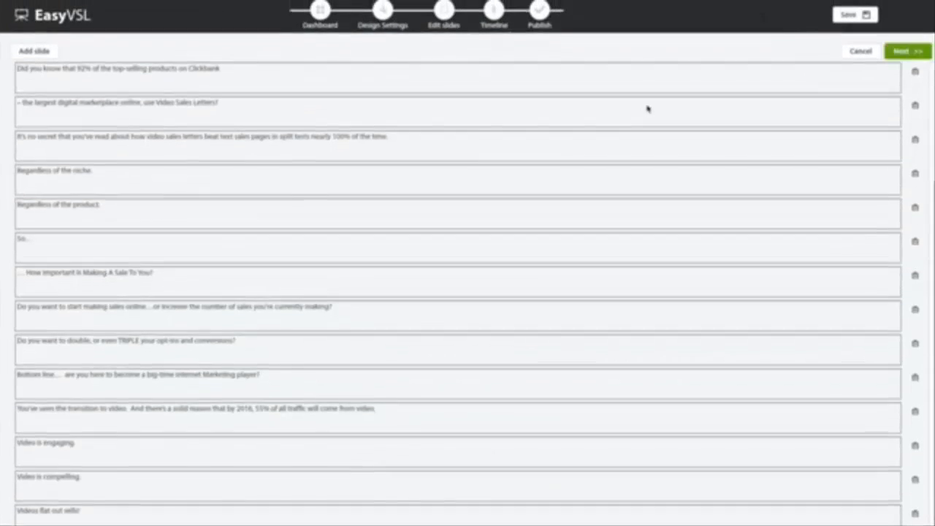
{"action": "scroll", "coordinate": [382, 146], "scroll_direction": "down", "scroll_amount": 10}
{"action": "scroll", "coordinate": [382, 142], "scroll_direction": "up", "scroll_amount": 10}
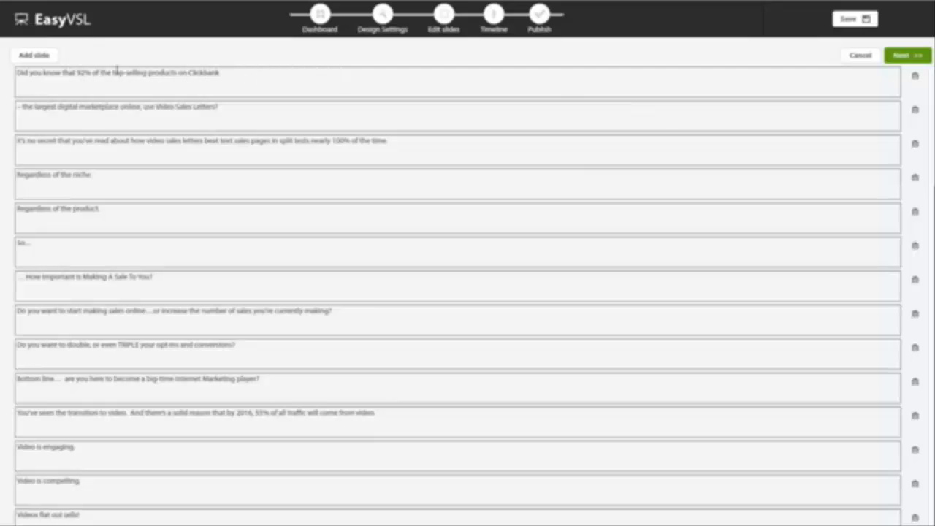
{"action": "left_click", "coordinate": [540, 93]}
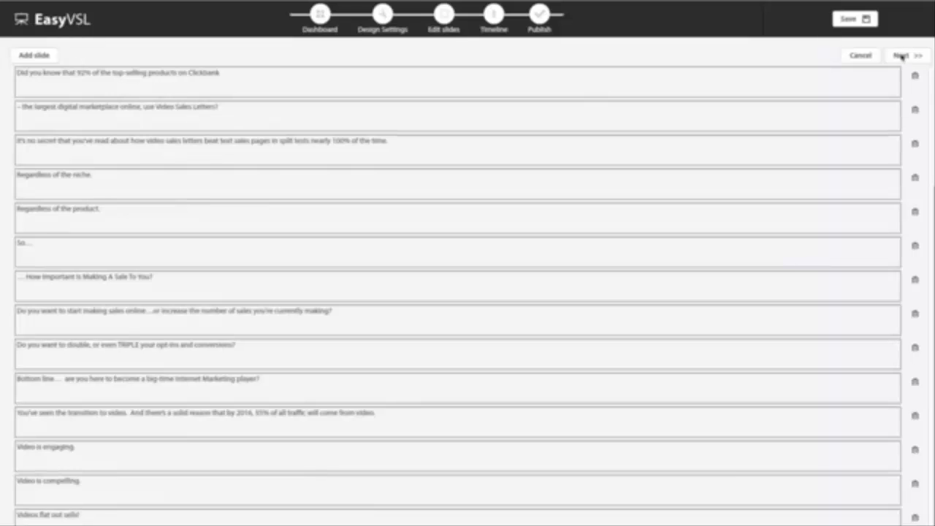
{"action": "left_click", "coordinate": [901, 57]}
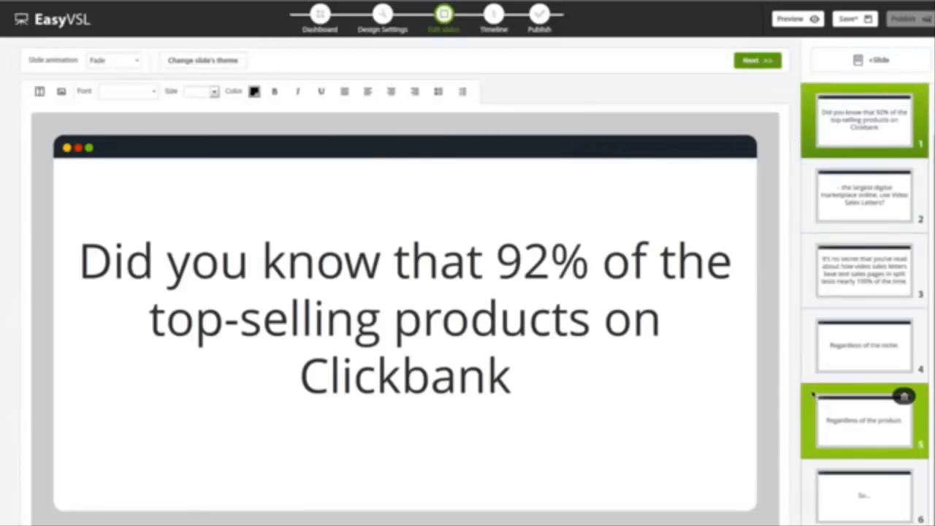
- Look through the generated slides from the second one to "Video is compelling." to check their text and layout
{"action": "left_click", "coordinate": [841, 191]}
{"action": "left_click", "coordinate": [850, 290]}
{"action": "left_click", "coordinate": [856, 340]}
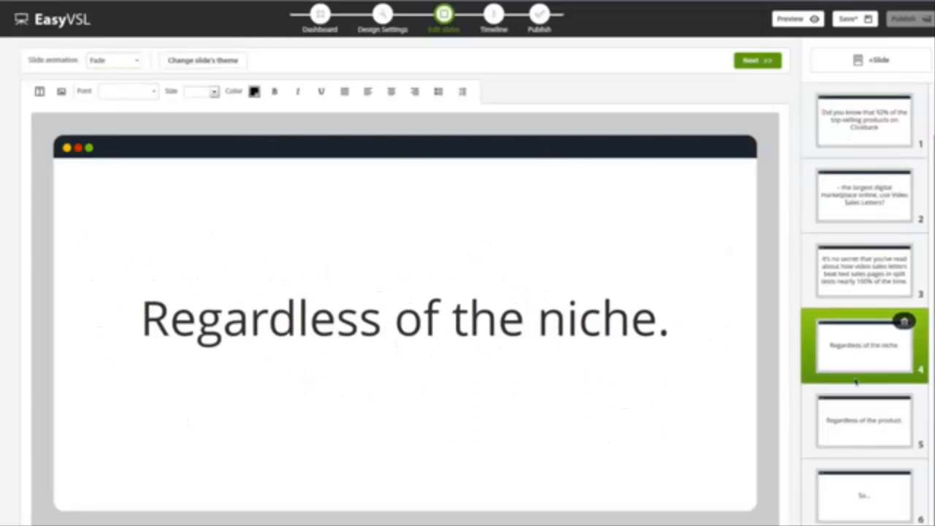
{"action": "left_click", "coordinate": [855, 409]}
{"action": "left_click", "coordinate": [858, 475]}
{"action": "scroll", "coordinate": [859, 476], "scroll_direction": "down", "scroll_amount": 5}
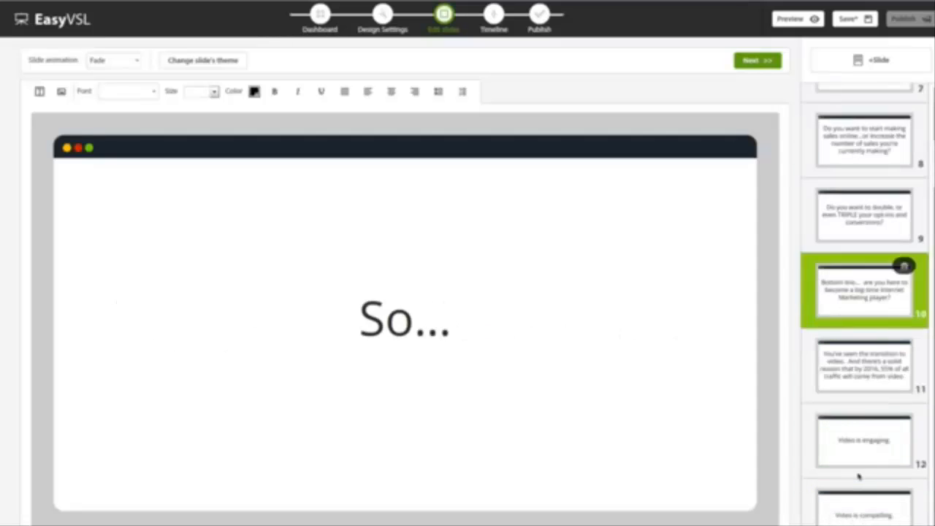
{"action": "left_click", "coordinate": [874, 410]}
{"action": "left_click", "coordinate": [852, 484]}
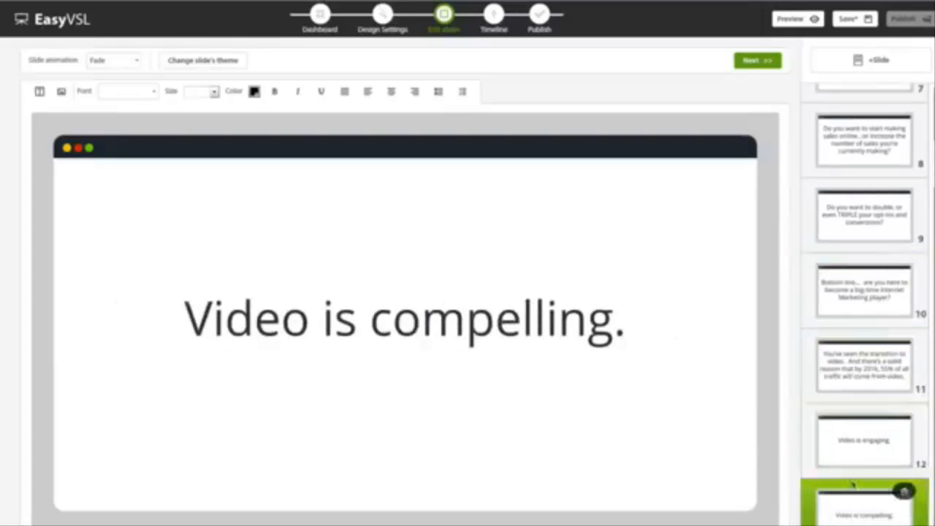
{"action": "scroll", "coordinate": [859, 285], "scroll_direction": "up", "scroll_amount": 5}
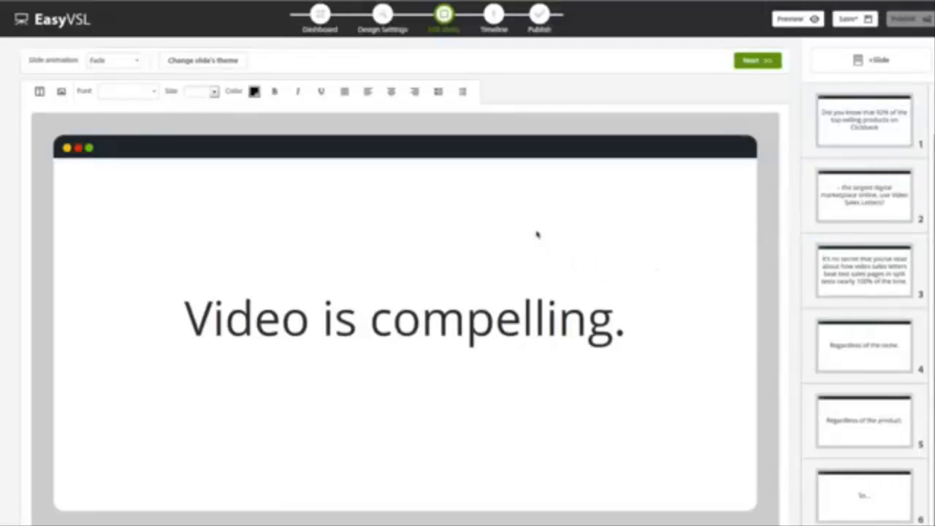
- Set the animation of the "Video is compelling." slide to Slide up
{"action": "left_click", "coordinate": [119, 63]}
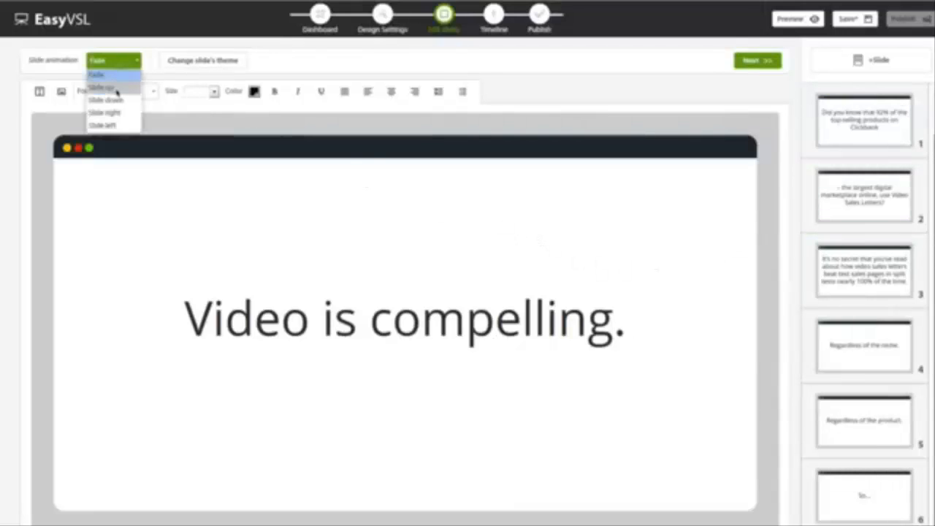
{"action": "left_click", "coordinate": [117, 87]}
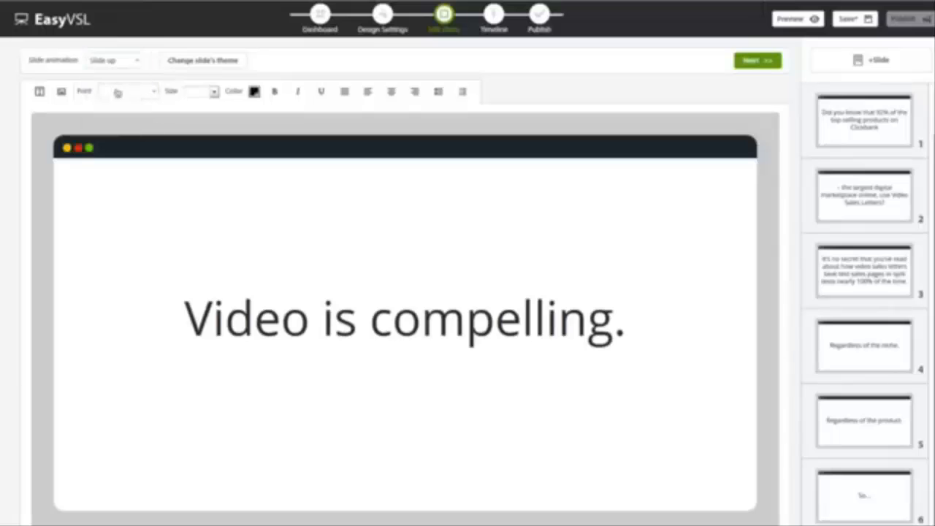
- Apply the strip line theme to the "- Premiere Elements." slide
{"action": "left_click", "coordinate": [187, 63]}
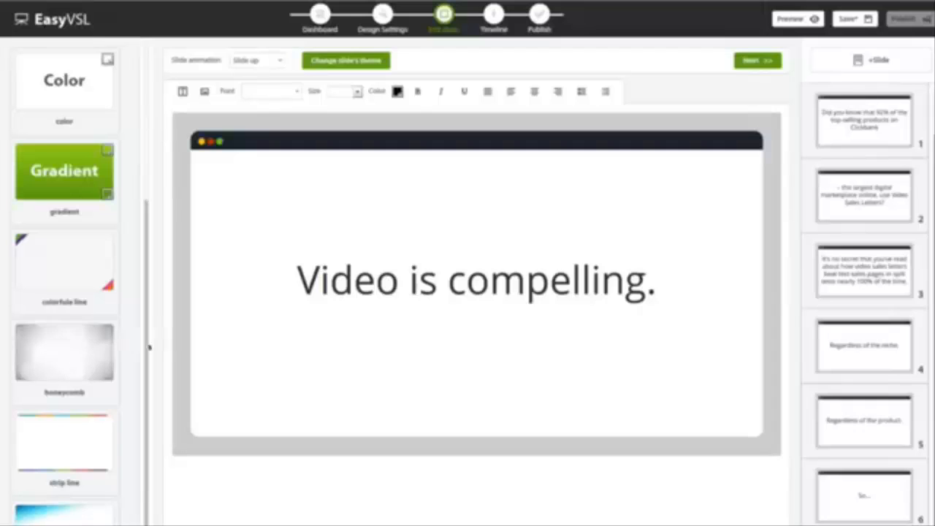
{"action": "left_click", "coordinate": [851, 331]}
{"action": "scroll", "coordinate": [852, 343], "scroll_direction": "down", "scroll_amount": 15}
{"action": "left_click", "coordinate": [851, 363]}
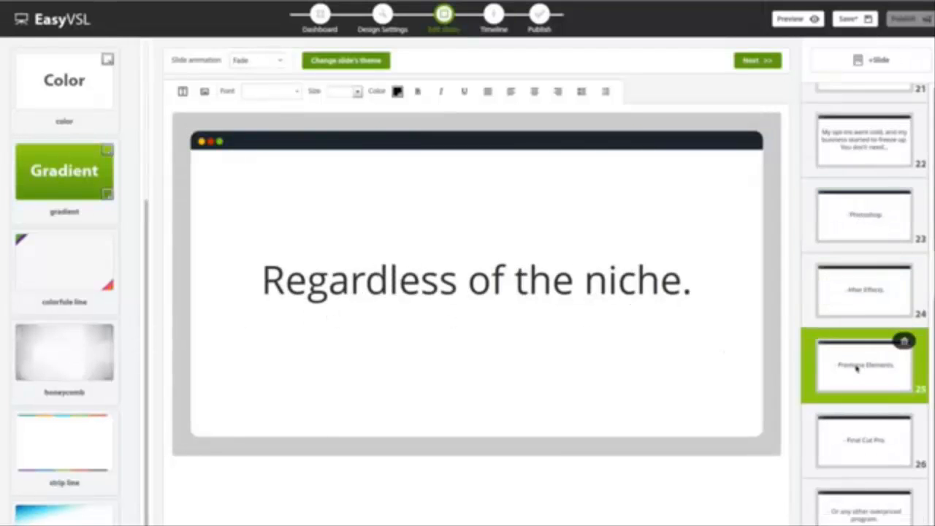
{"action": "left_click", "coordinate": [64, 441]}
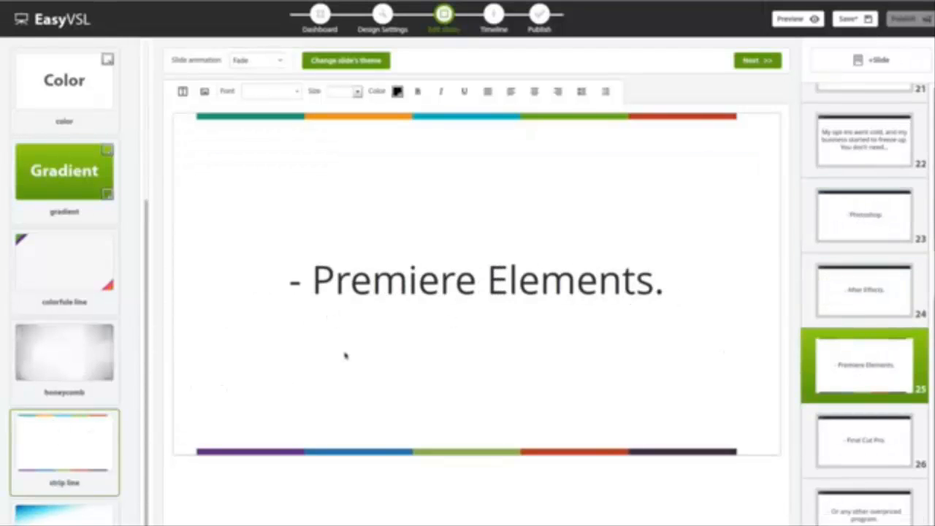
- Try the Slide right animation on the "- Premiere Elements." slide and return it to Fade
{"action": "left_click", "coordinate": [260, 60]}
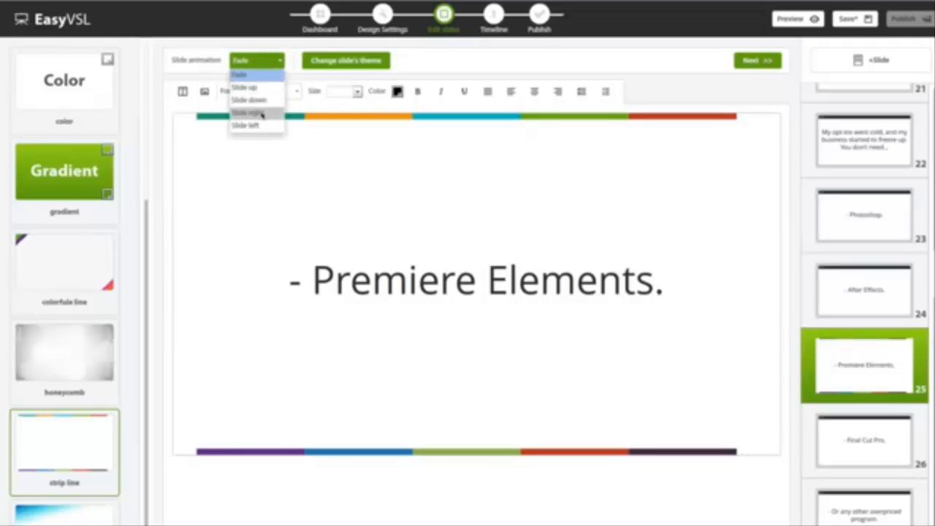
{"action": "left_click", "coordinate": [263, 114]}
{"action": "left_click", "coordinate": [259, 63]}
{"action": "left_click", "coordinate": [260, 72]}
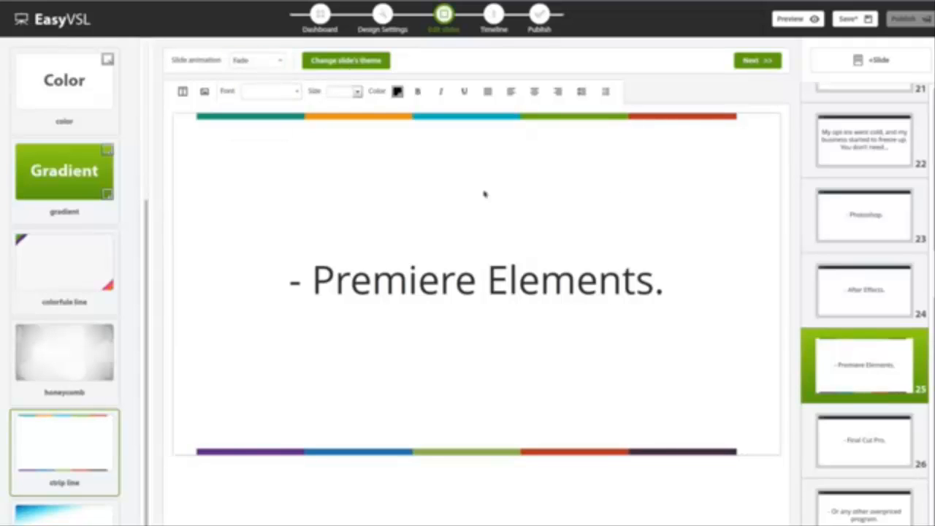
- Set all of the "- Premiere Elements." text to size 70 and make it bold
{"action": "left_click", "coordinate": [361, 63]}
{"action": "left_click", "coordinate": [378, 305]}
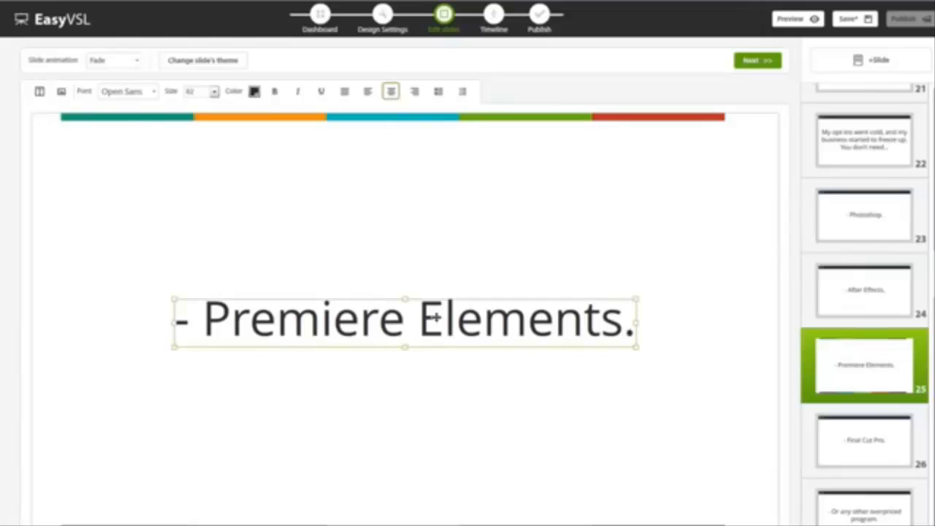
{"action": "double_click", "coordinate": [418, 318]}
{"action": "key", "text": "ctrl+a"}
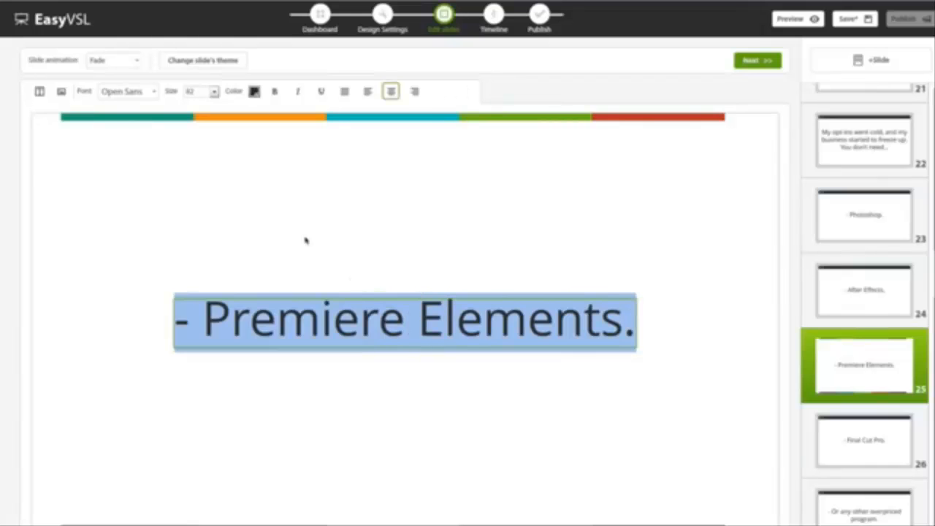
{"action": "left_click", "coordinate": [153, 91]}
{"action": "left_click", "coordinate": [152, 92]}
{"action": "left_click", "coordinate": [214, 91]}
{"action": "left_click", "coordinate": [196, 130]}
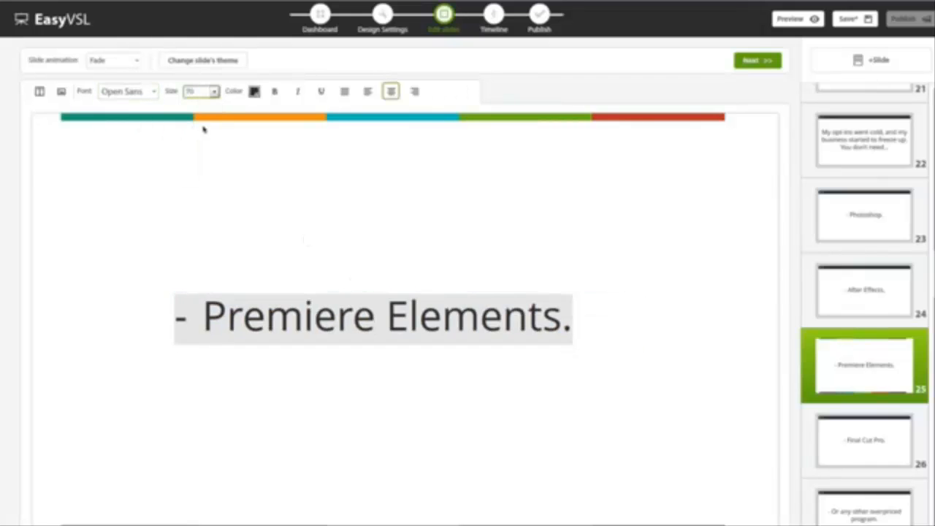
{"action": "left_click", "coordinate": [273, 92]}
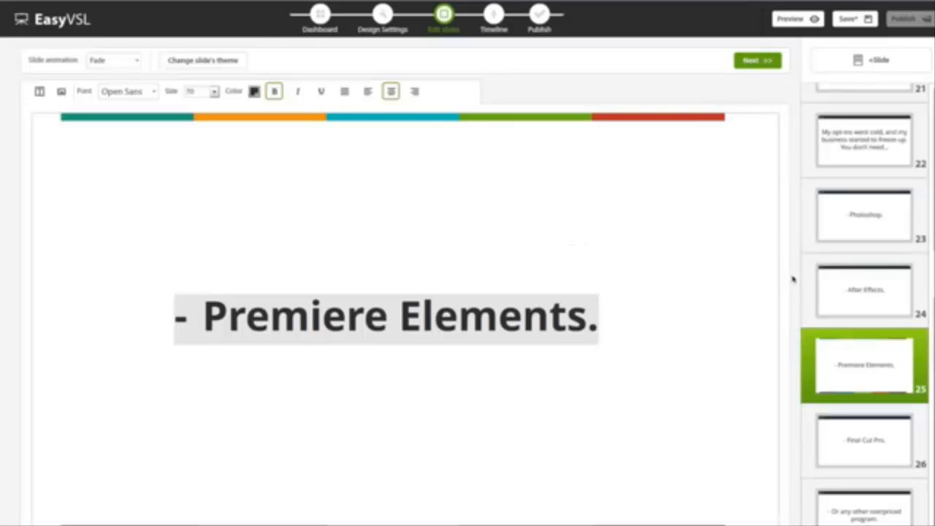
- Look through the slide list towards its end and return to the first slide, "Did you know that 92%…"
{"action": "scroll", "coordinate": [826, 267], "scroll_direction": "up", "scroll_amount": 10}
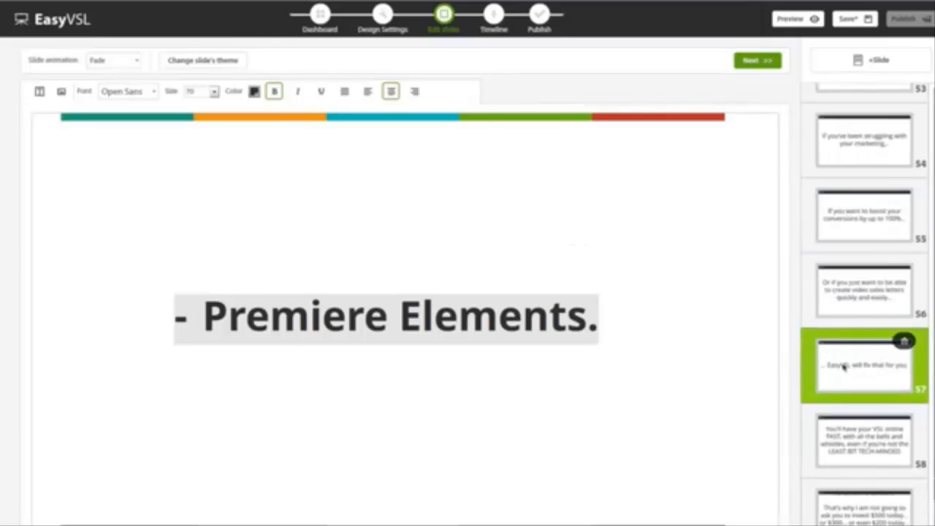
{"action": "scroll", "coordinate": [830, 350], "scroll_direction": "down", "scroll_amount": 6}
{"action": "scroll", "coordinate": [830, 351], "scroll_direction": "up", "scroll_amount": 10}
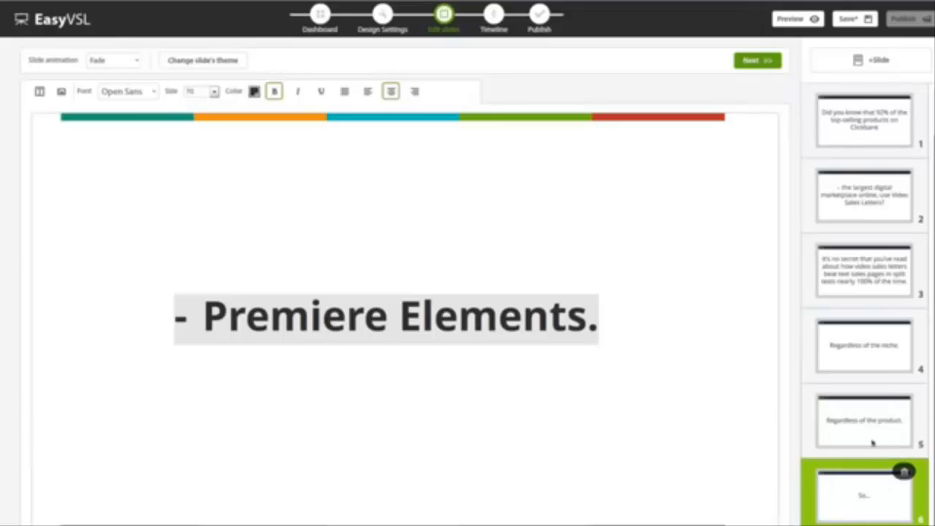
{"action": "left_click", "coordinate": [863, 194]}
{"action": "left_click", "coordinate": [862, 124]}
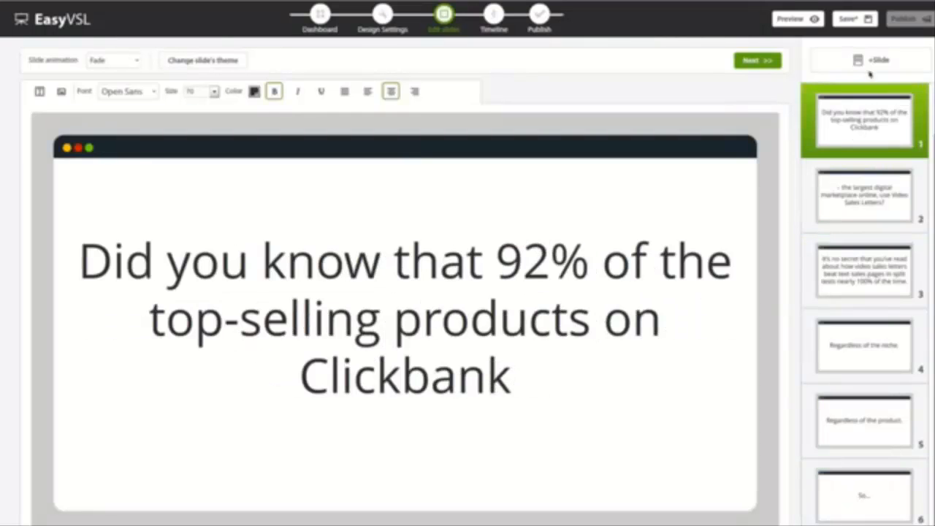
{"action": "left_click_drag", "start_coordinate": [853, 178], "coordinate": [853, 216]}
{"action": "left_click", "coordinate": [872, 145]}
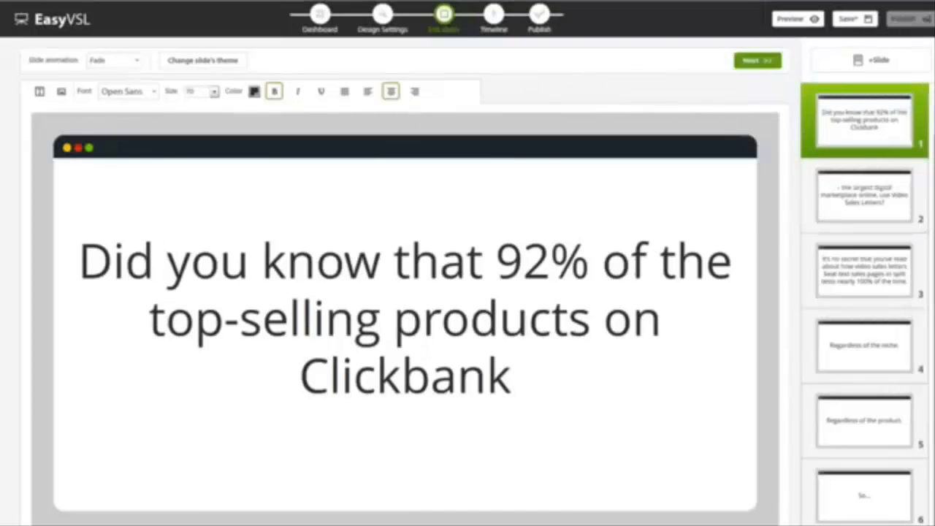
- Continue to the timeline and load script-VO.mp3 from the Desktop as the audio file
{"action": "left_click", "coordinate": [752, 62]}
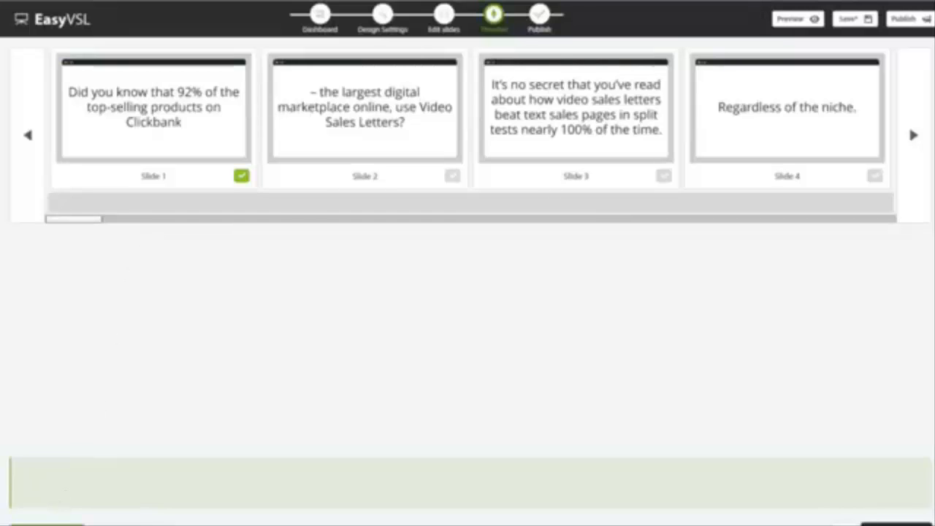
{"action": "scroll", "coordinate": [43, 511], "scroll_direction": "down", "scroll_amount": 2}
{"action": "left_click", "coordinate": [45, 507]}
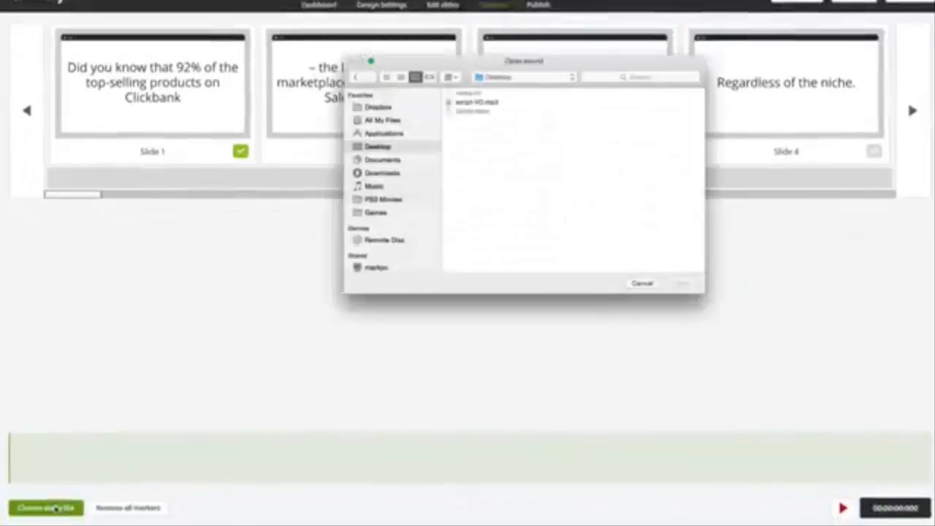
{"action": "double_click", "coordinate": [471, 103]}
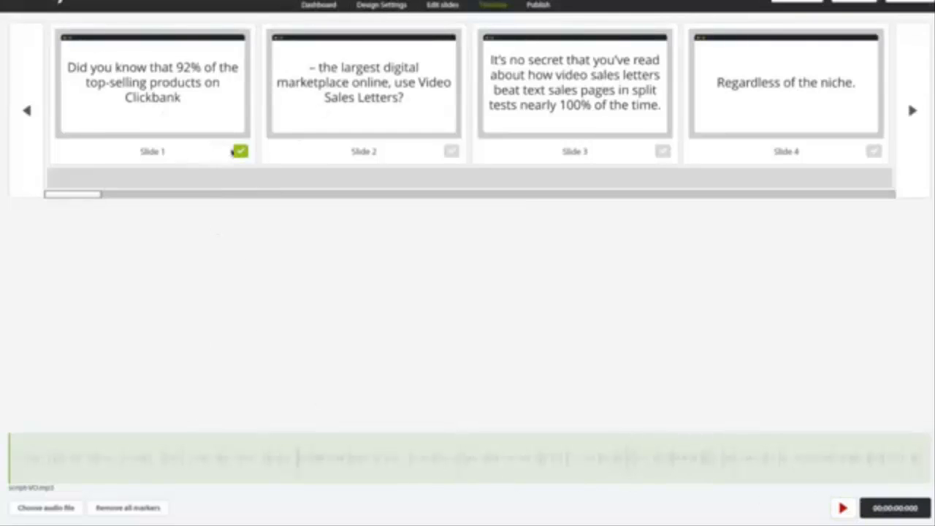
- Play the voice-over and mark the start of slide 2 at 00:04 and slide 3 at 00:08
{"action": "left_click", "coordinate": [842, 507]}
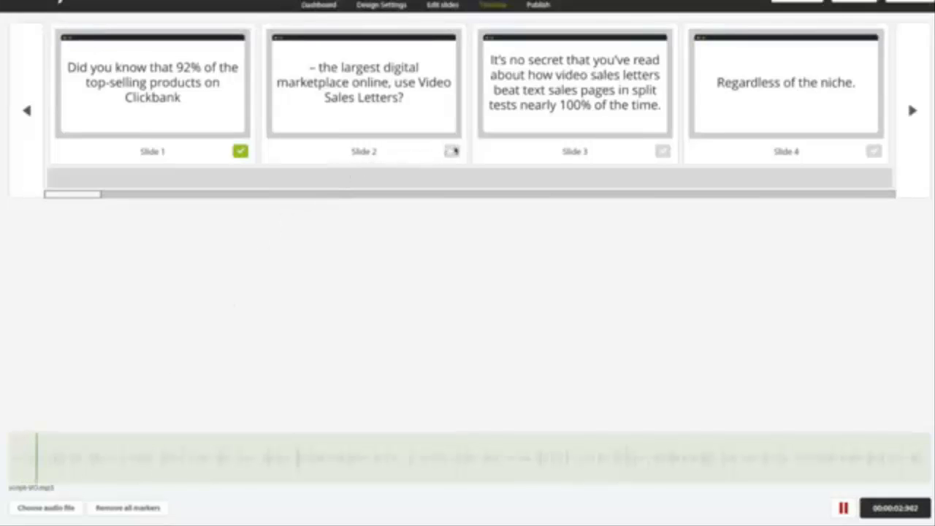
{"action": "left_click", "coordinate": [450, 150]}
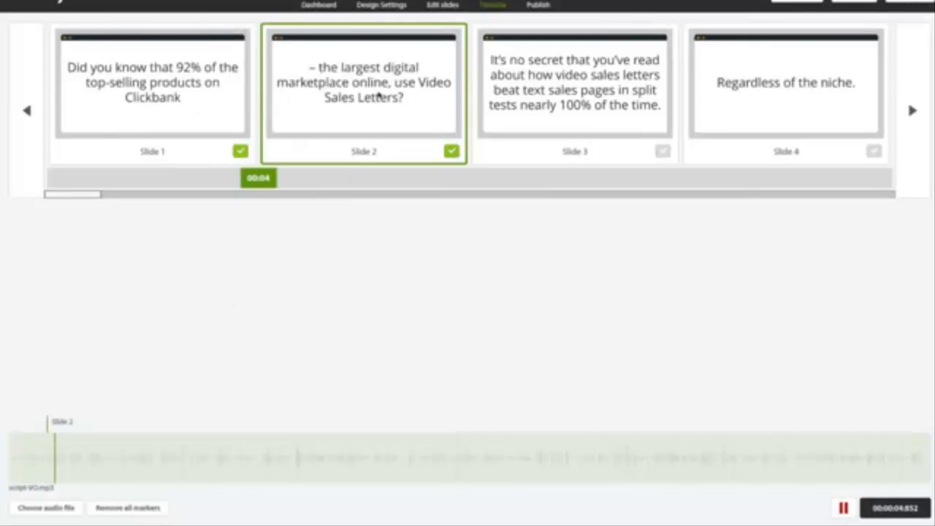
{"action": "left_click", "coordinate": [665, 152]}
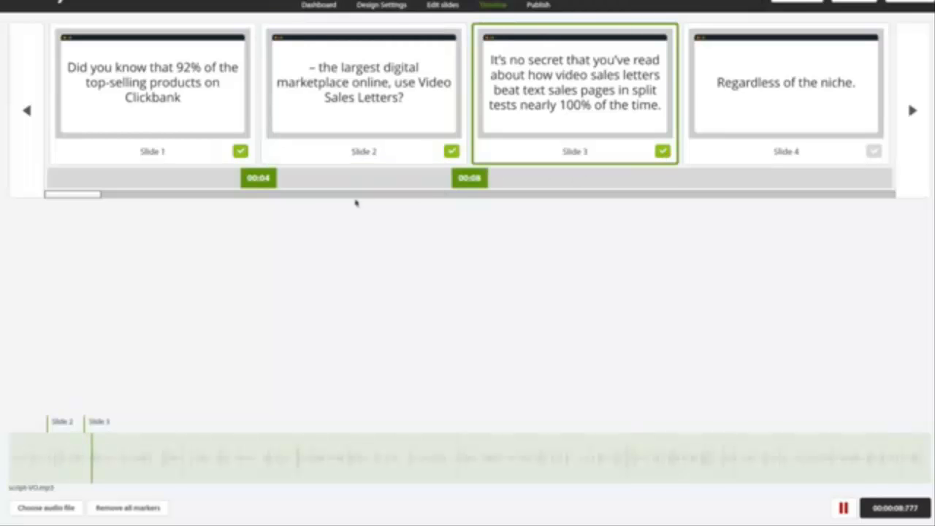
- Mark slide 4 at 00:16 and slide 5 at 00:17 during voice-over playback, removing slide 4's premature 00:11 marker
{"action": "left_click_drag", "start_coordinate": [83, 195], "coordinate": [107, 195]}
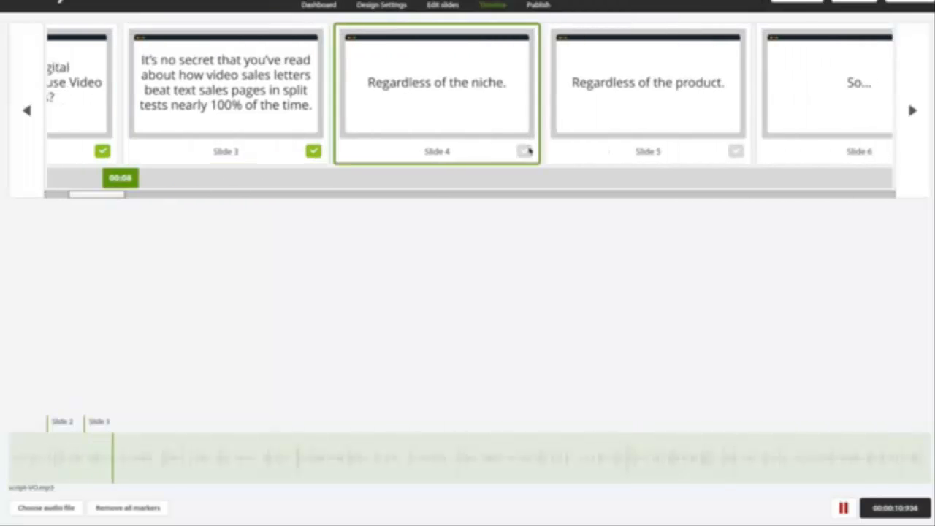
{"action": "left_click", "coordinate": [525, 151]}
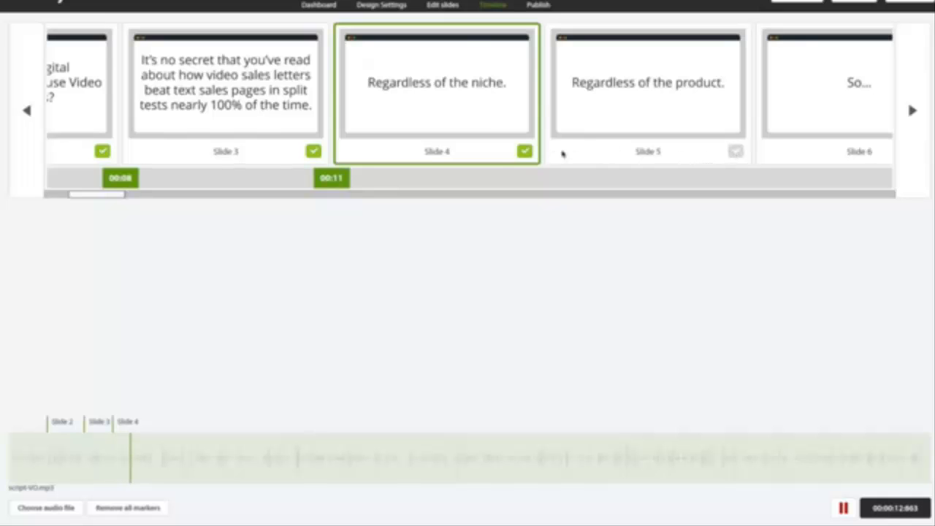
{"action": "left_click", "coordinate": [524, 151]}
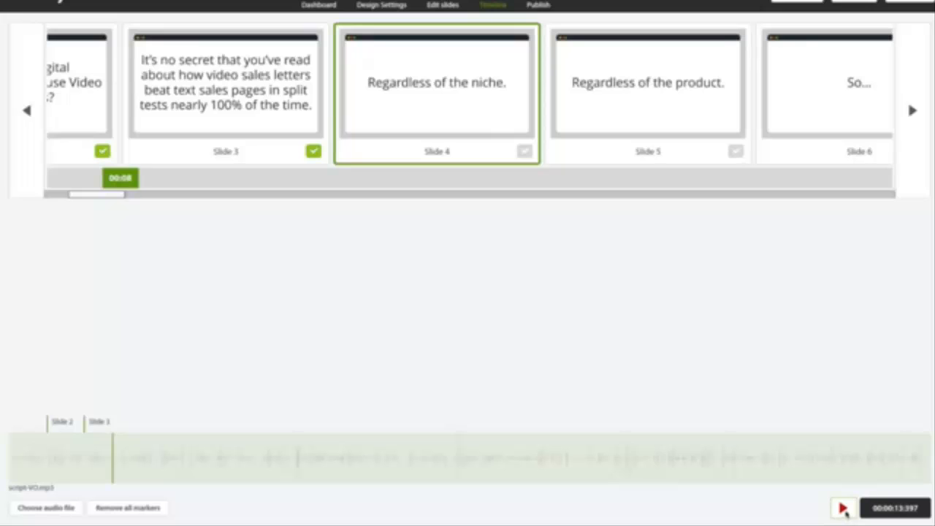
{"action": "left_click", "coordinate": [843, 509]}
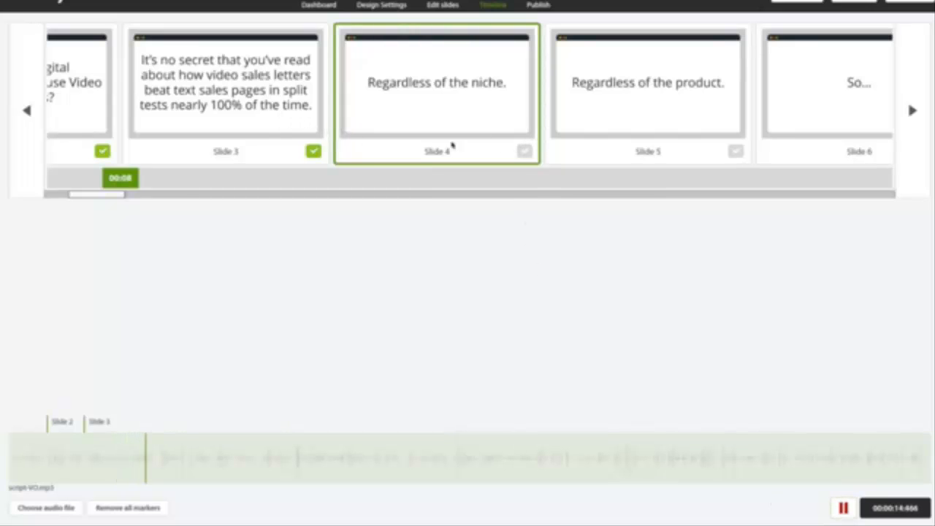
{"action": "left_click", "coordinate": [524, 151]}
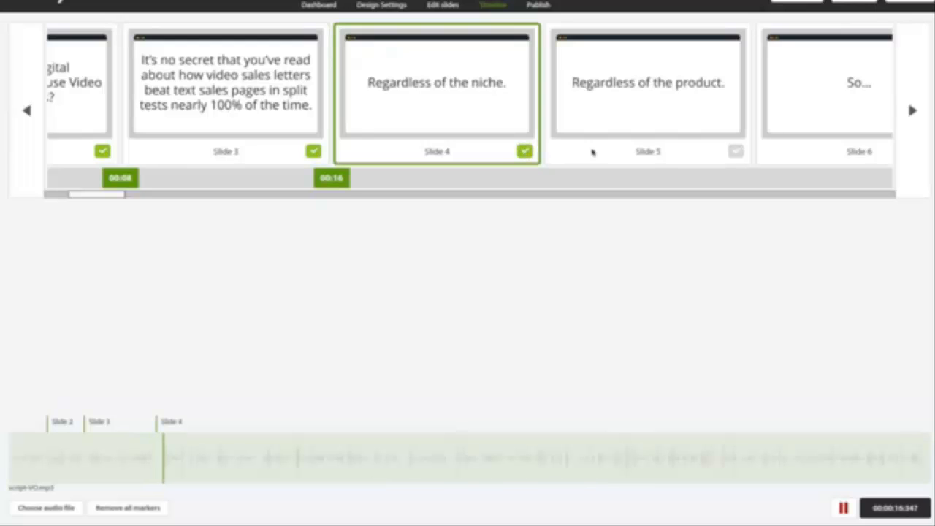
{"action": "left_click", "coordinate": [735, 152]}
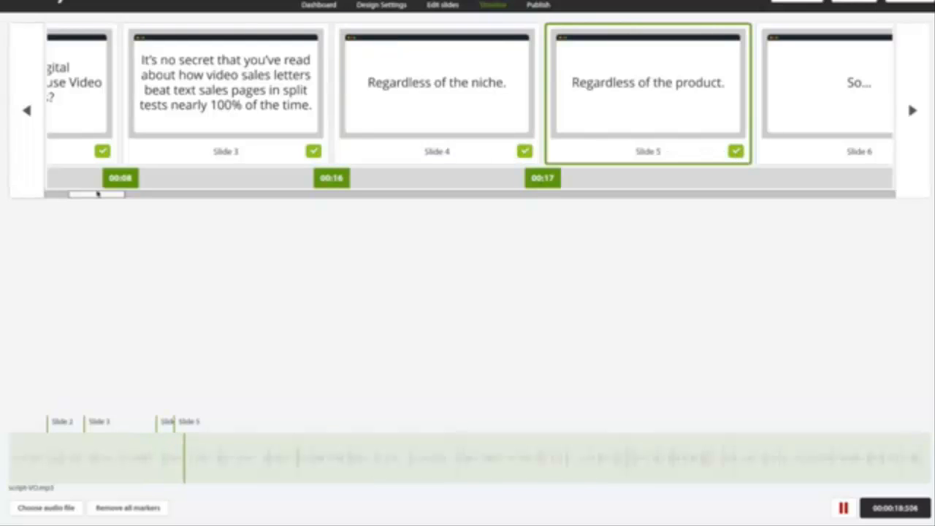
- Mark slide 6 at 00:20 and slide 7 at 00:21 during playback, and pause the voice-over
{"action": "left_click_drag", "start_coordinate": [97, 194], "coordinate": [125, 193]}
{"action": "left_click", "coordinate": [538, 151]}
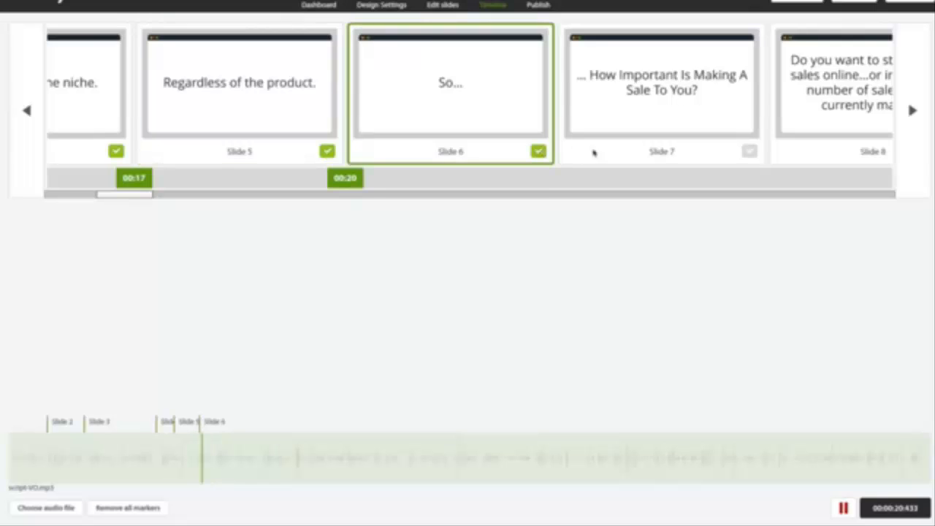
{"action": "left_click", "coordinate": [748, 151]}
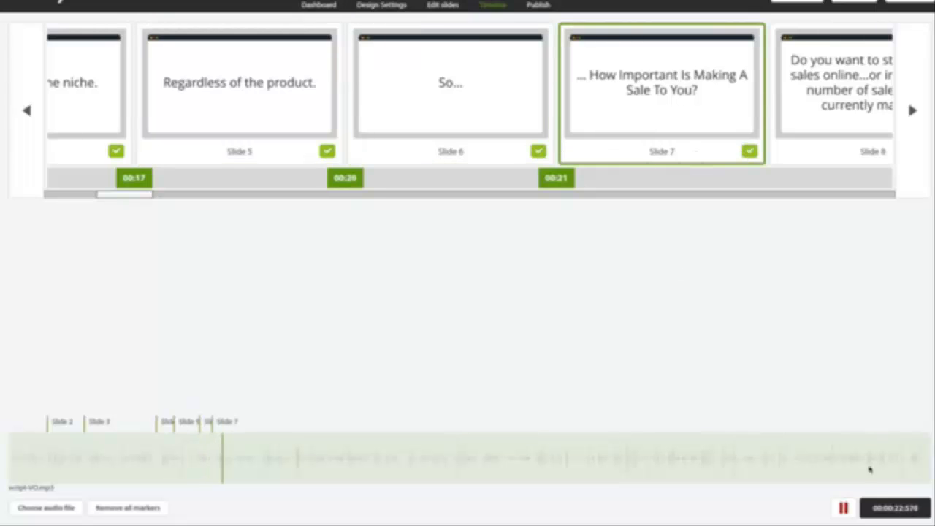
{"action": "left_click", "coordinate": [843, 508]}
- Preview the timed slides with the voice-over and return to the timeline
{"action": "left_click_drag", "start_coordinate": [114, 196], "coordinate": [142, 198]}
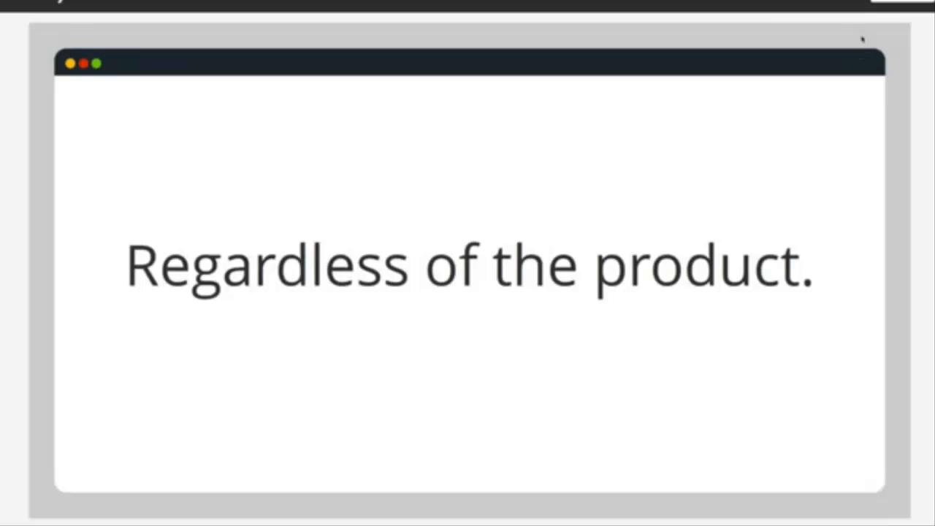
{"action": "left_click", "coordinate": [885, 13]}
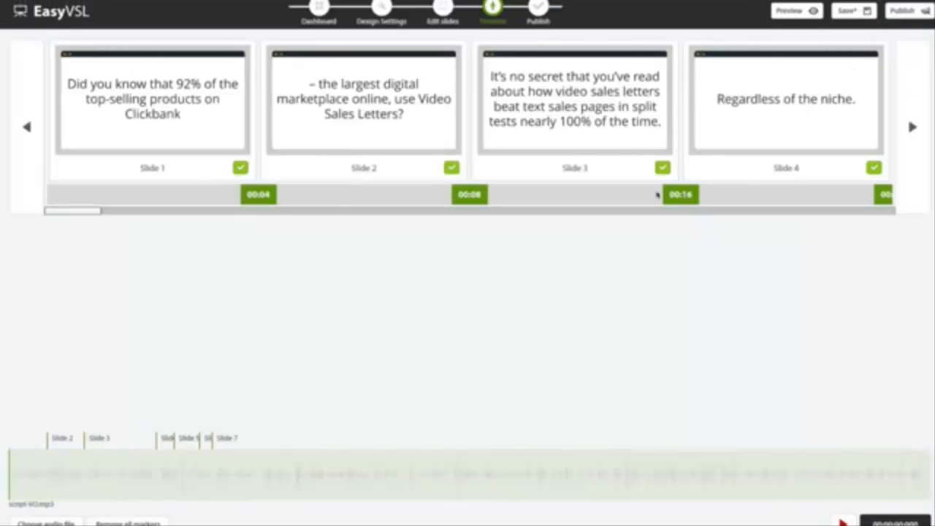
- Move the slide 4 marker on the audio waveform slightly earlier, to about 15.25 seconds
{"action": "left_click_drag", "start_coordinate": [92, 211], "coordinate": [155, 212]}
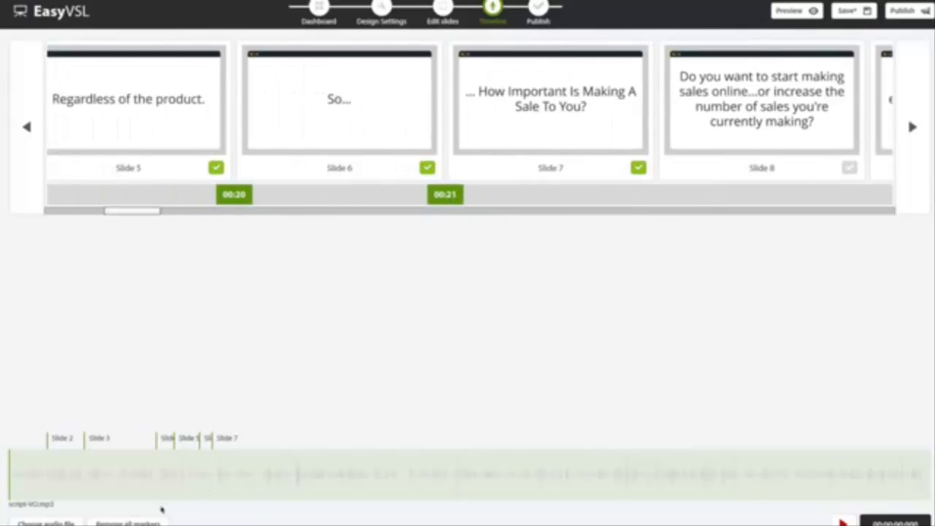
{"action": "left_click", "coordinate": [162, 441]}
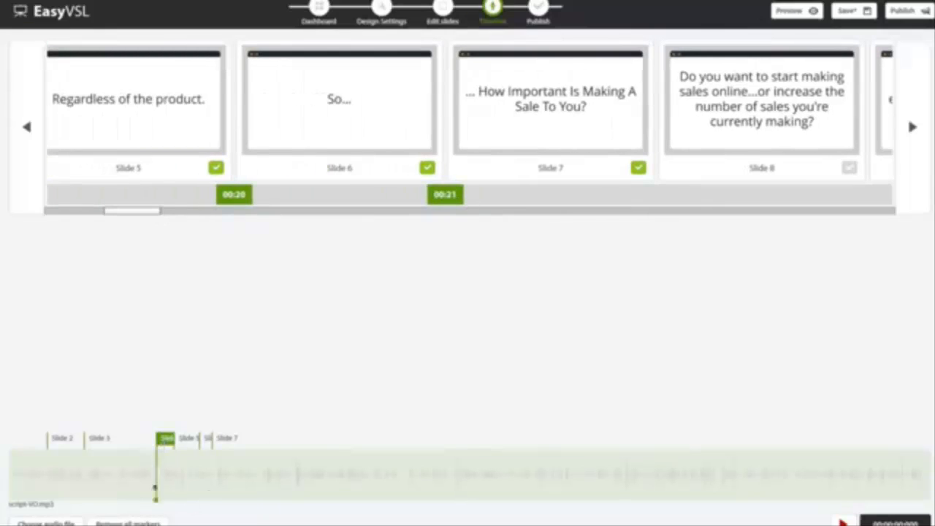
{"action": "left_click_drag", "start_coordinate": [155, 504], "coordinate": [153, 503]}
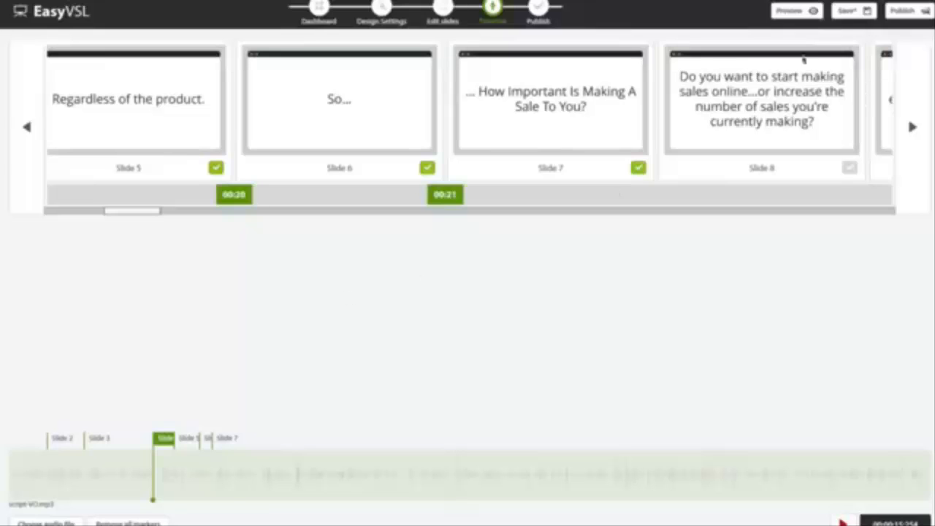
- Open the publish settings, raise the video quality to its maximum and name the file EasyVSL-Video
{"action": "left_click", "coordinate": [904, 12]}
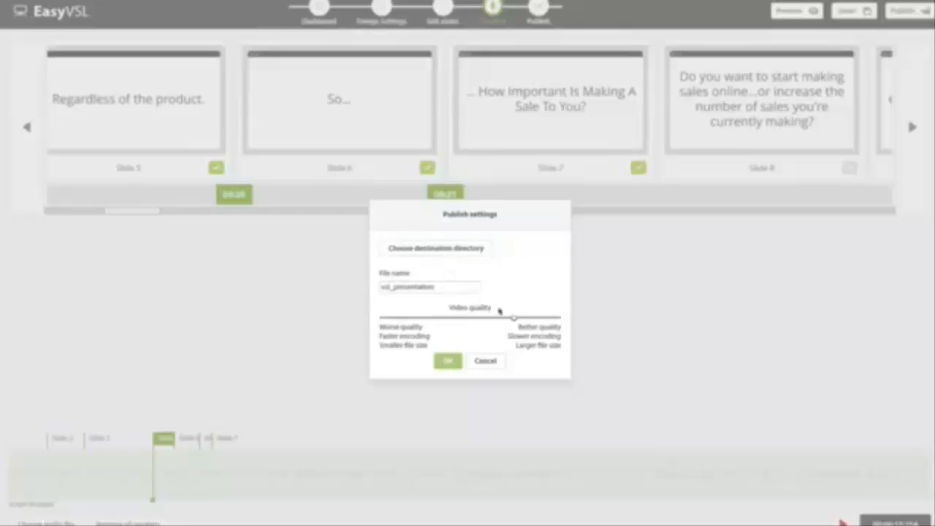
{"action": "left_click_drag", "start_coordinate": [516, 319], "coordinate": [558, 319]}
{"action": "left_click", "coordinate": [402, 286]}
{"action": "key", "text": "ctrl+a"}
{"action": "type", "text": "Eas"}
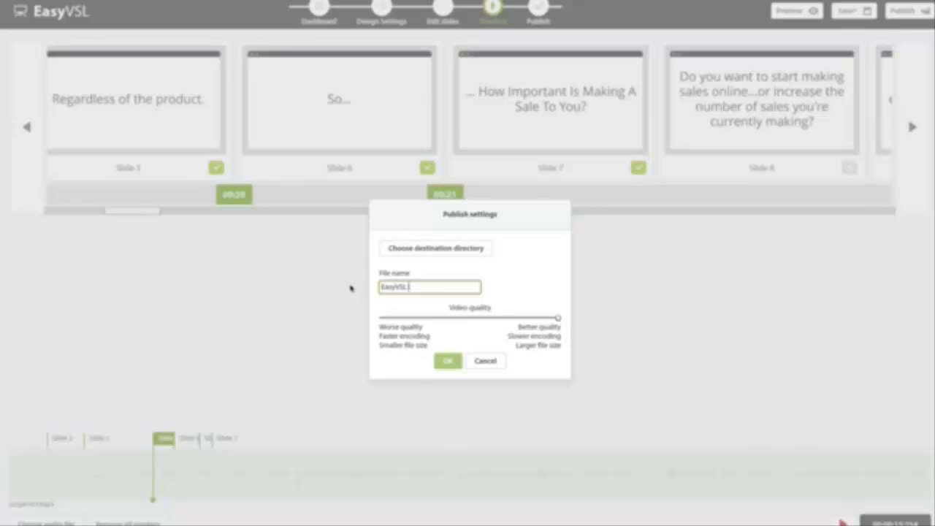
{"action": "type", "text": "yVSL-Video"}
- Choose the Desktop as the destination directory and start publishing the video
{"action": "left_click", "coordinate": [454, 263]}
{"action": "left_click", "coordinate": [678, 298]}
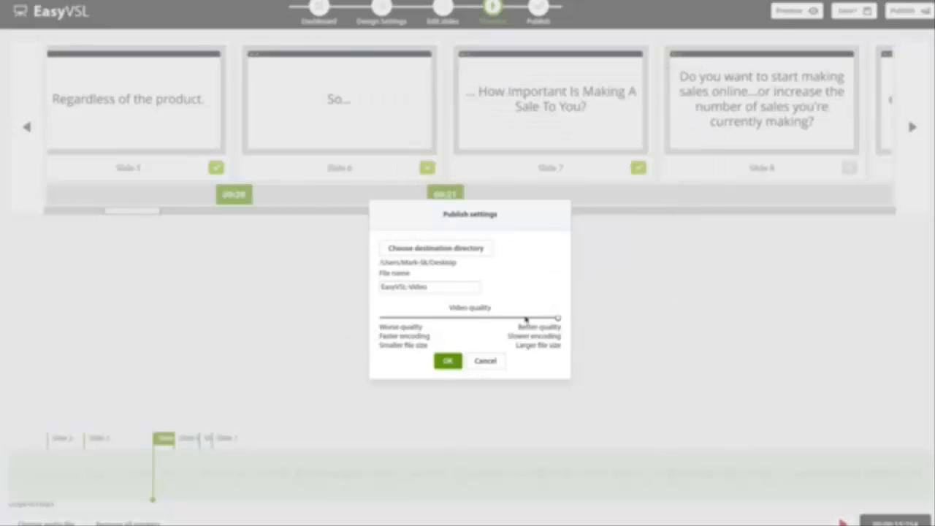
{"action": "left_click", "coordinate": [448, 361]}
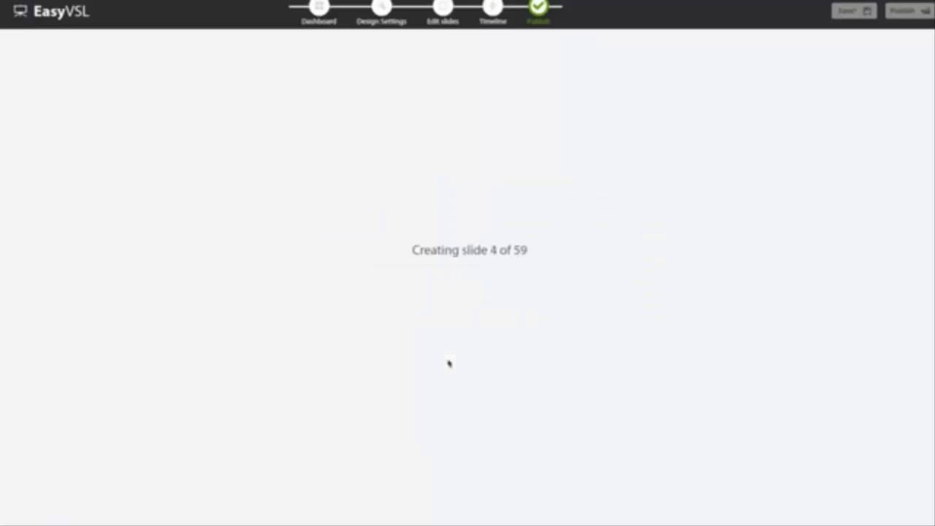